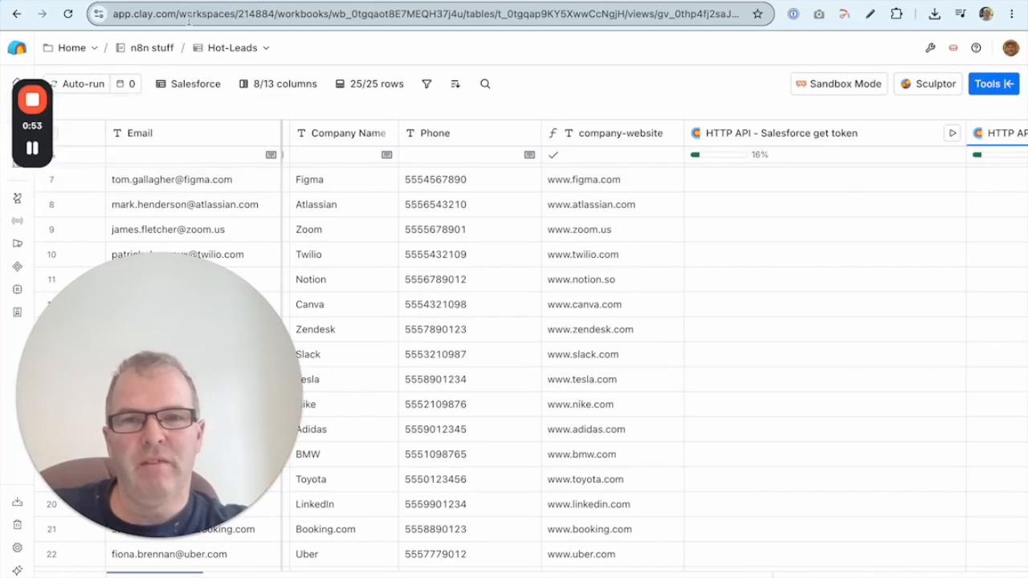
Switch to Salesforce Setup, search for "app mana" and open the App Manager page
{"action": "key", "text": "ctrl+Tab"}
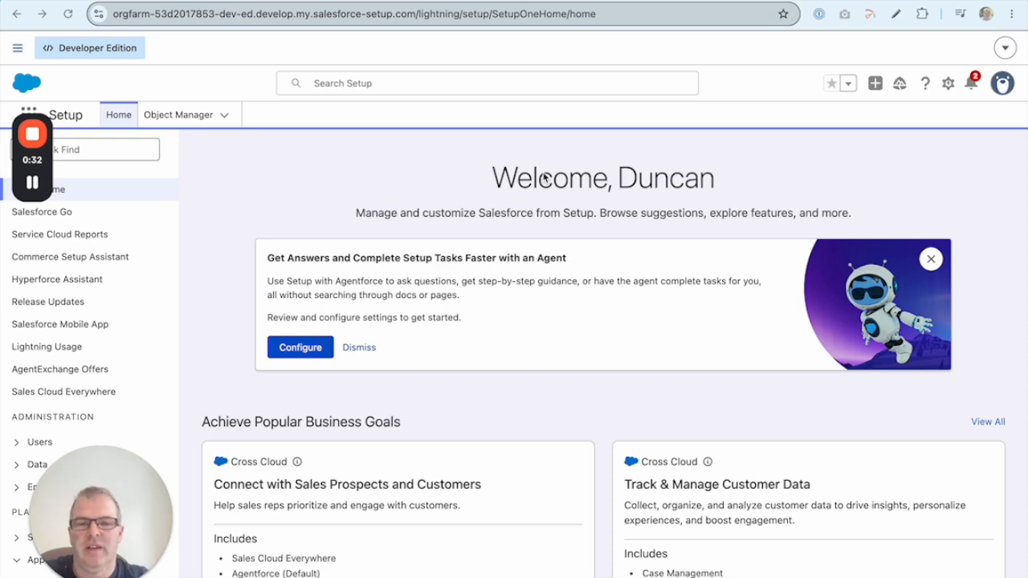
{"action": "left_click", "coordinate": [414, 83]}
{"action": "type", "text": "a"}
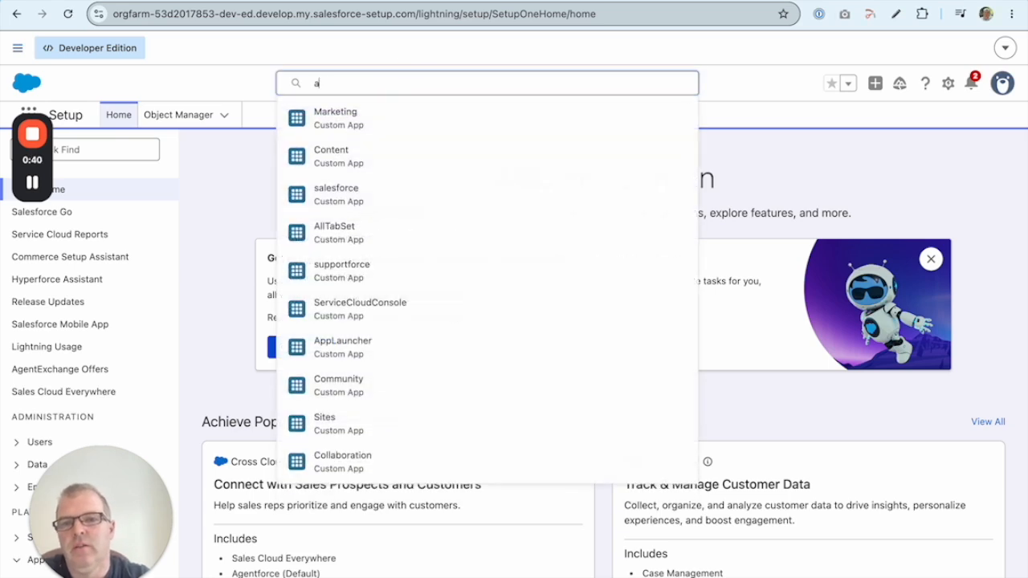
{"action": "type", "text": "pp mana"}
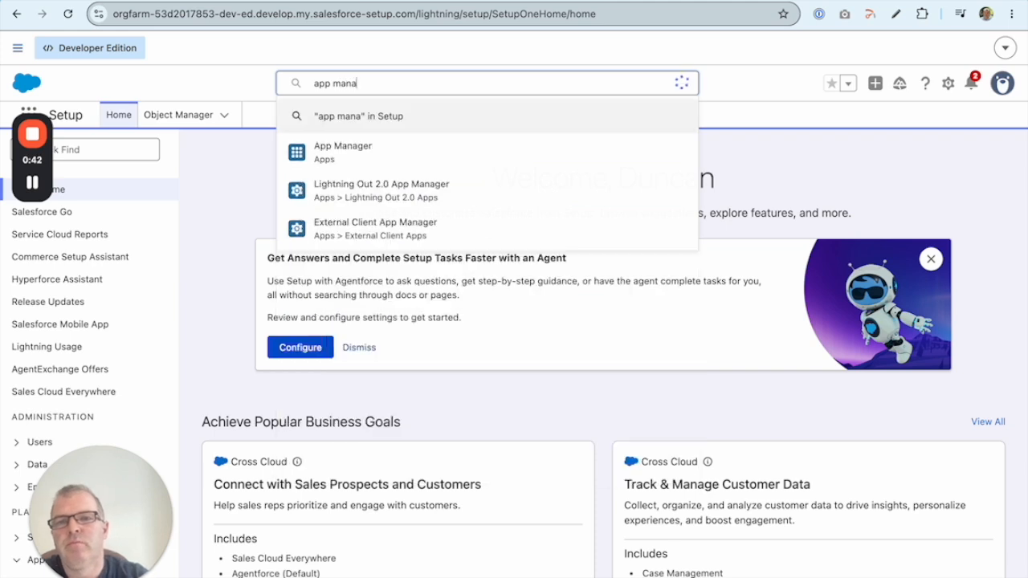
{"action": "left_click", "coordinate": [367, 157]}
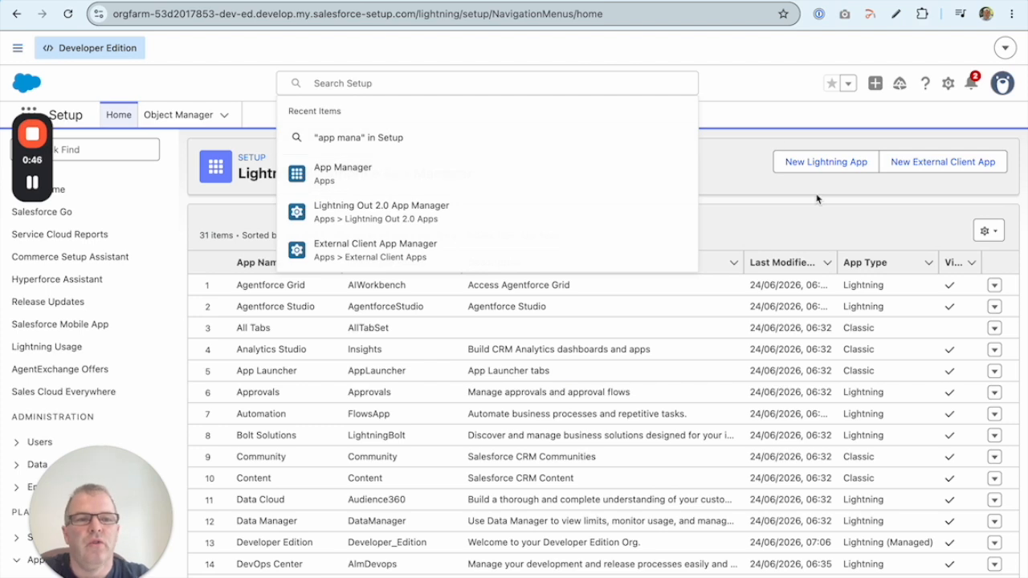
Start a new external client app and name it ClayJuly2026
{"action": "left_click", "coordinate": [900, 167]}
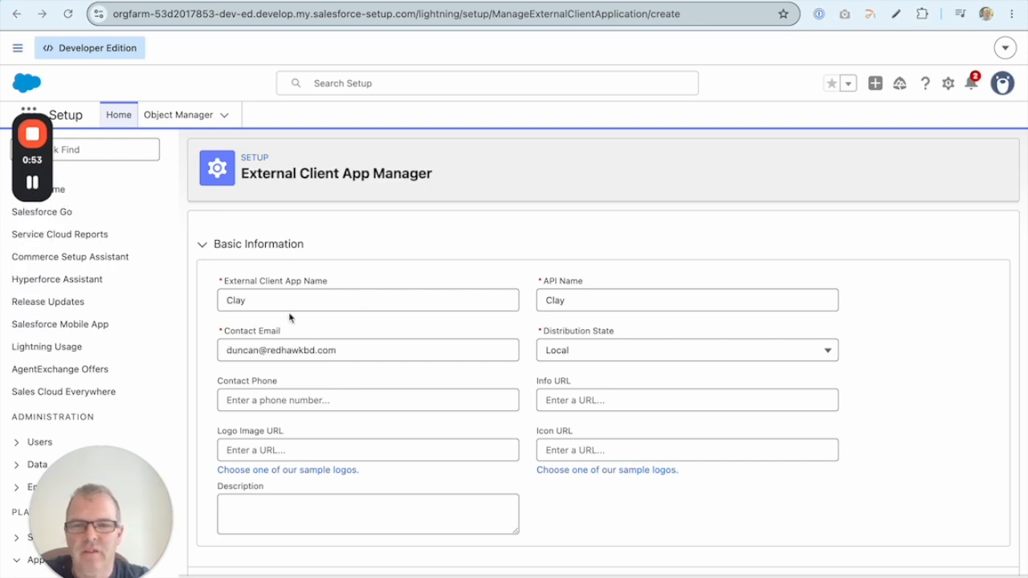
{"action": "left_click", "coordinate": [254, 304]}
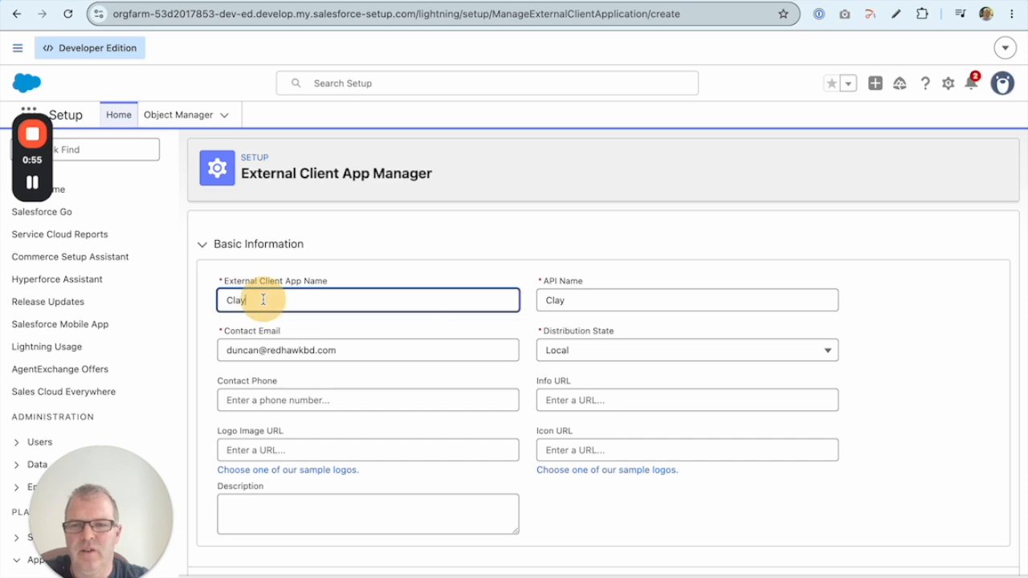
{"action": "type", "text": "July2026"}
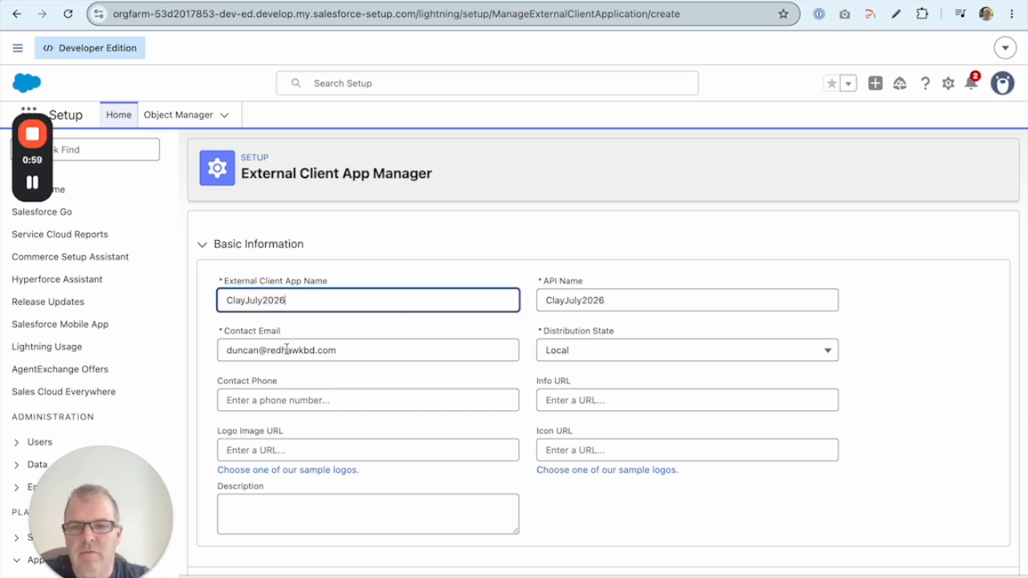
Add the OAuth scopes Manage user data via APIs (api) and Perform requests at any time (refresh_token, offline_access) to the app
{"action": "scroll", "coordinate": [298, 346], "scroll_direction": "down", "scroll_amount": 3}
{"action": "scroll", "coordinate": [301, 354], "scroll_direction": "down", "scroll_amount": 1}
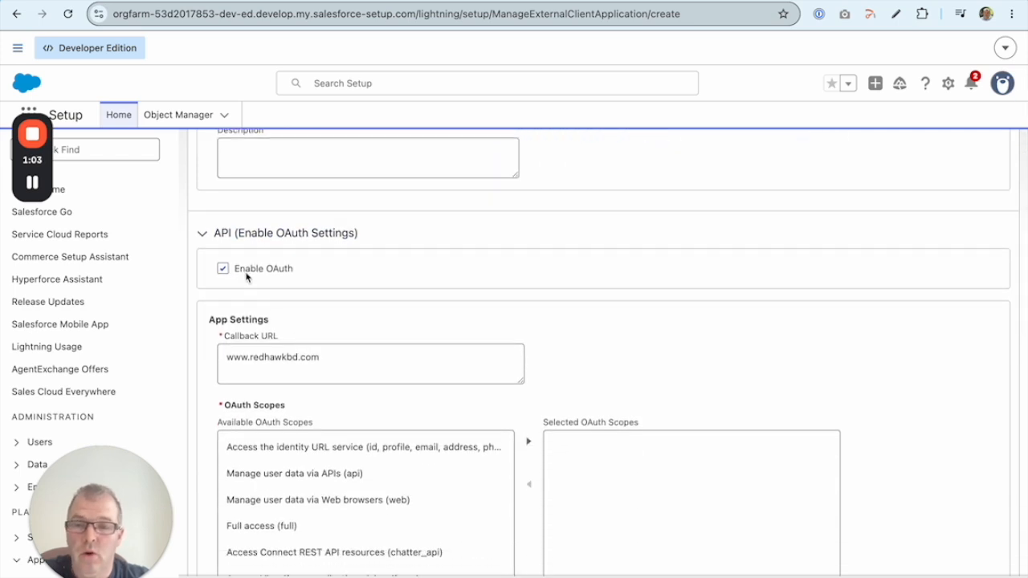
{"action": "scroll", "coordinate": [353, 299], "scroll_direction": "down", "scroll_amount": 1}
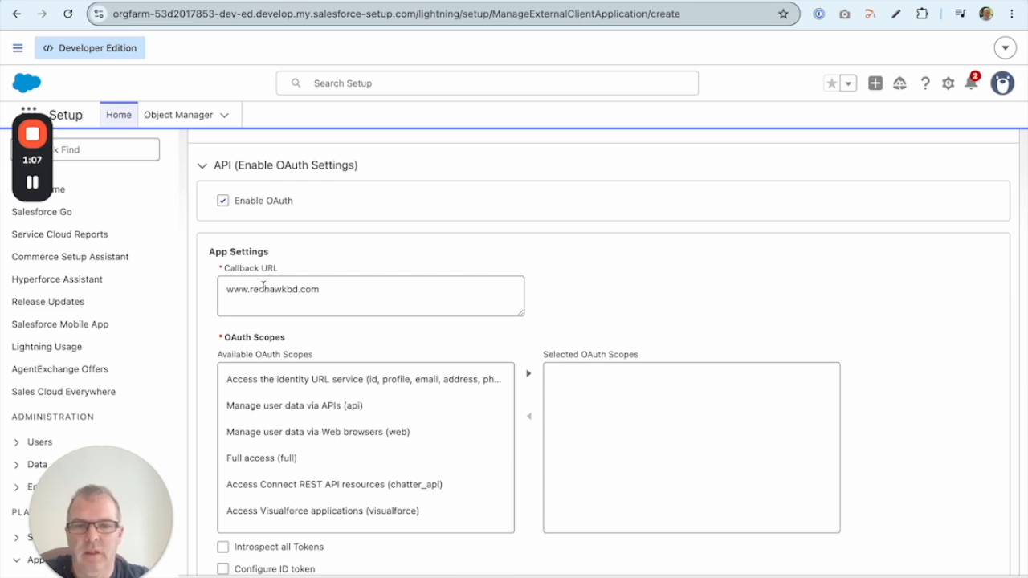
{"action": "scroll", "coordinate": [482, 254], "scroll_direction": "down", "scroll_amount": 1}
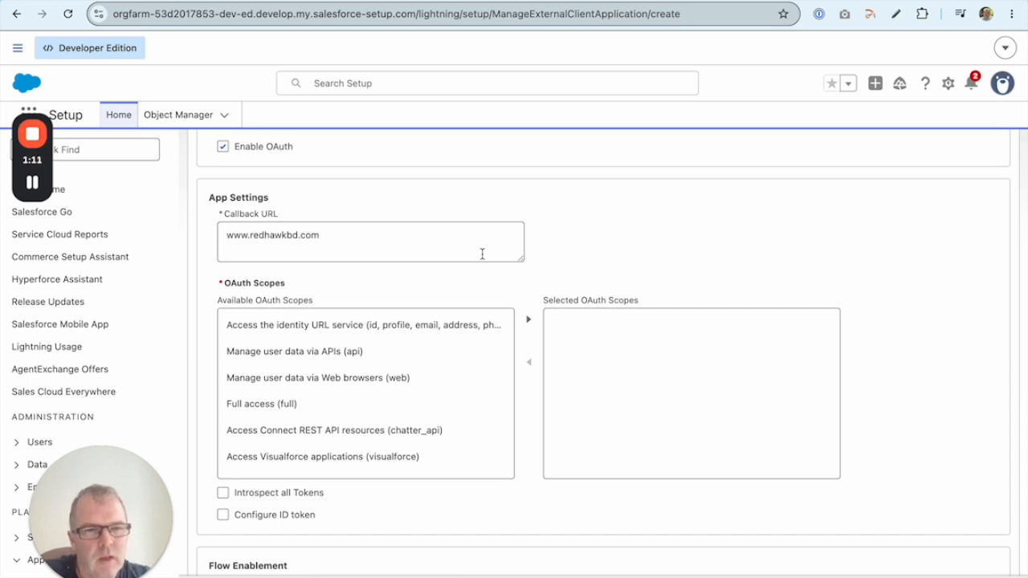
{"action": "left_click", "coordinate": [334, 351]}
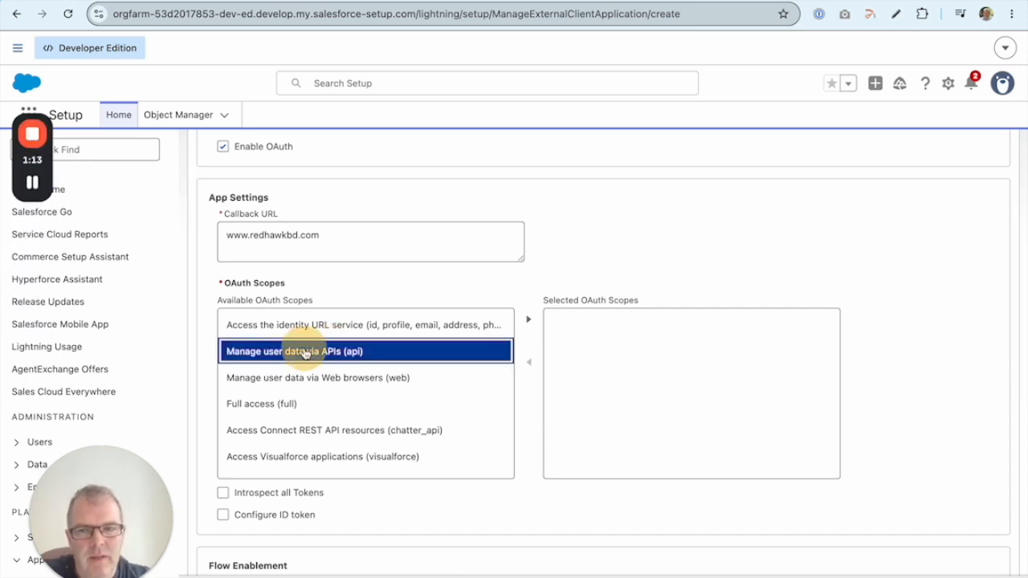
{"action": "left_click", "coordinate": [529, 321]}
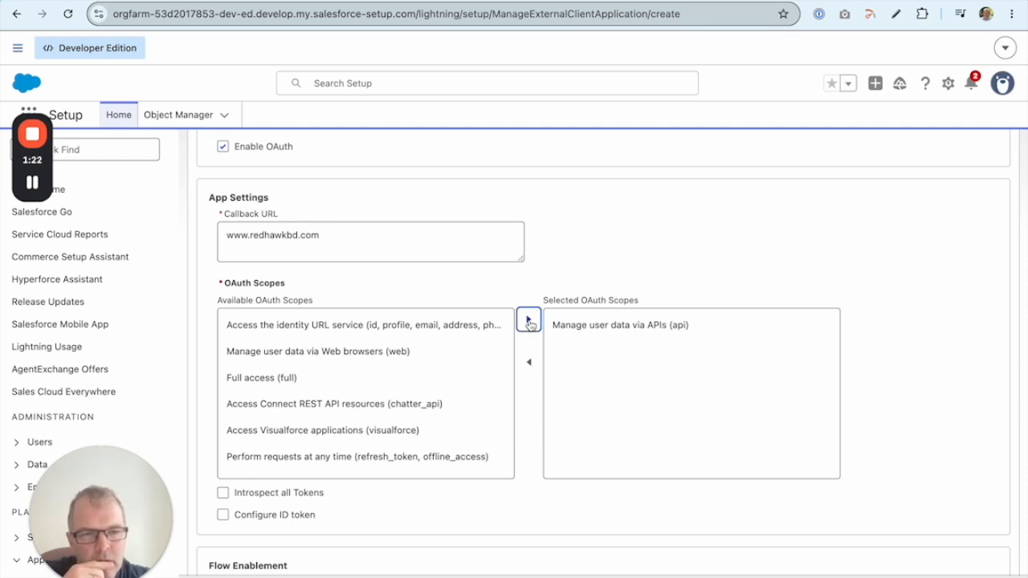
{"action": "scroll", "coordinate": [413, 374], "scroll_direction": "down", "scroll_amount": 2}
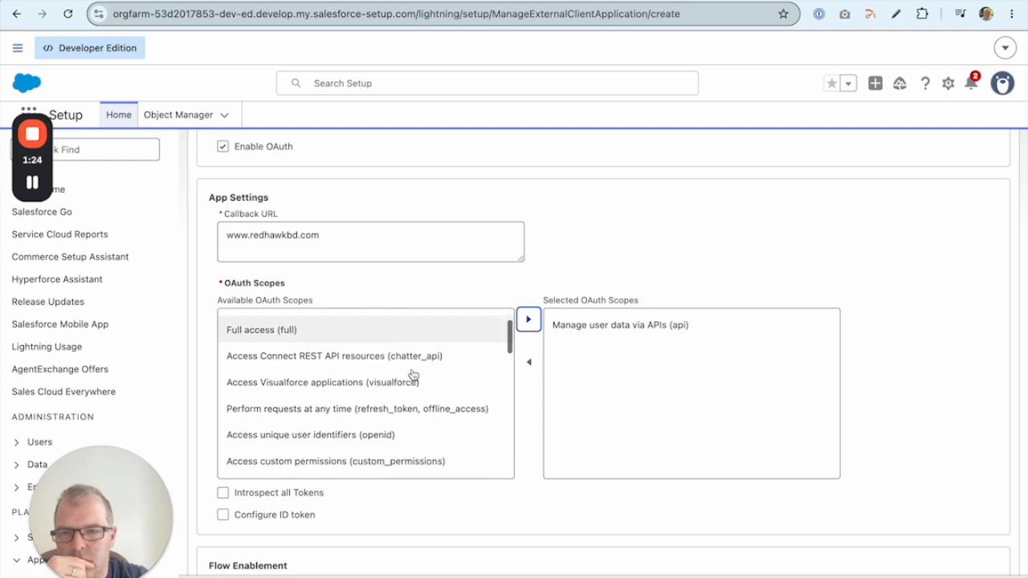
{"action": "left_click", "coordinate": [350, 393]}
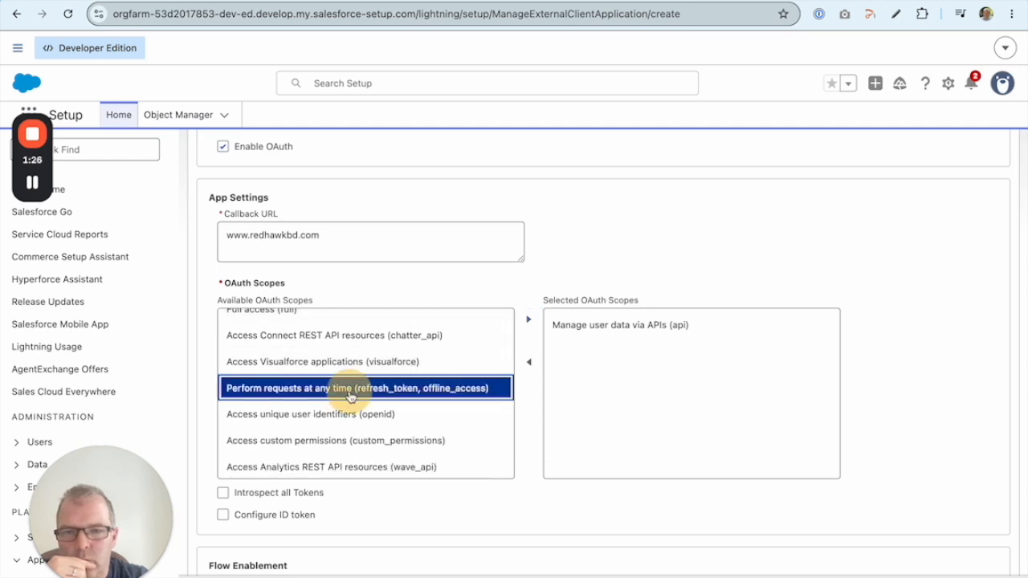
{"action": "left_click", "coordinate": [527, 318]}
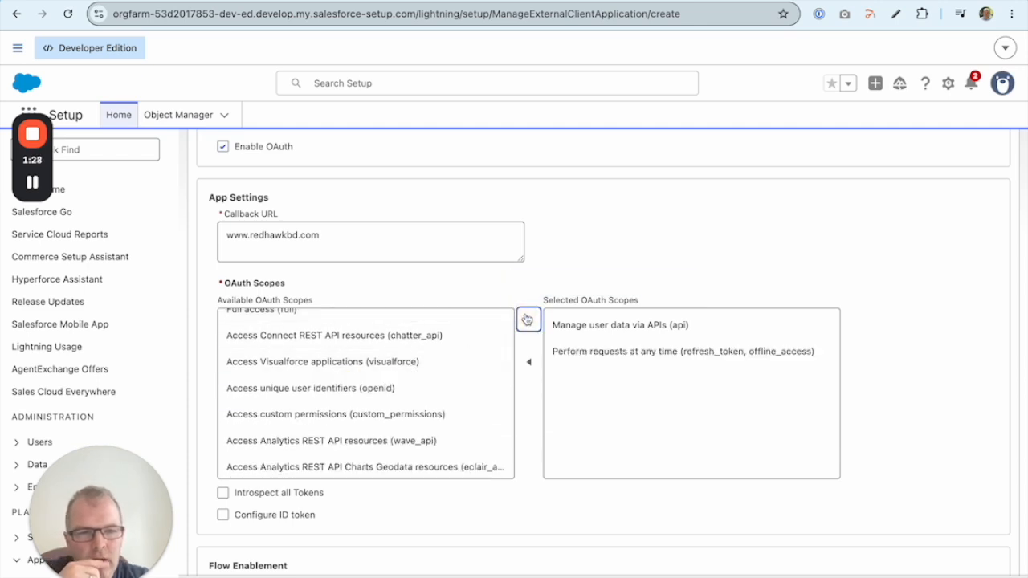
Check the flow enablement and security settings and try to create the external client app
{"action": "scroll", "coordinate": [526, 373], "scroll_direction": "down", "scroll_amount": 3}
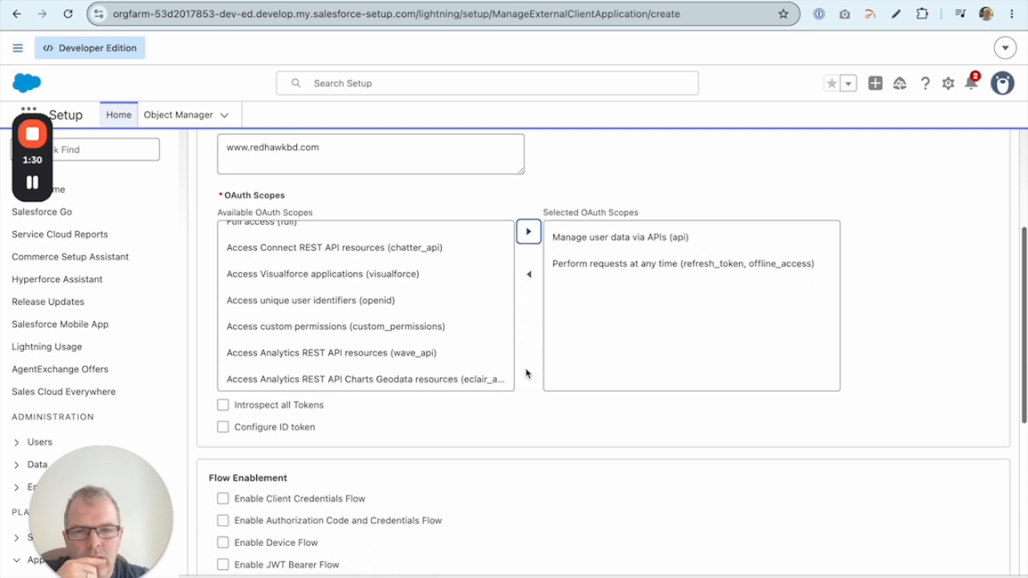
{"action": "scroll", "coordinate": [526, 373], "scroll_direction": "down", "scroll_amount": 1}
{"action": "scroll", "coordinate": [538, 373], "scroll_direction": "down", "scroll_amount": 1}
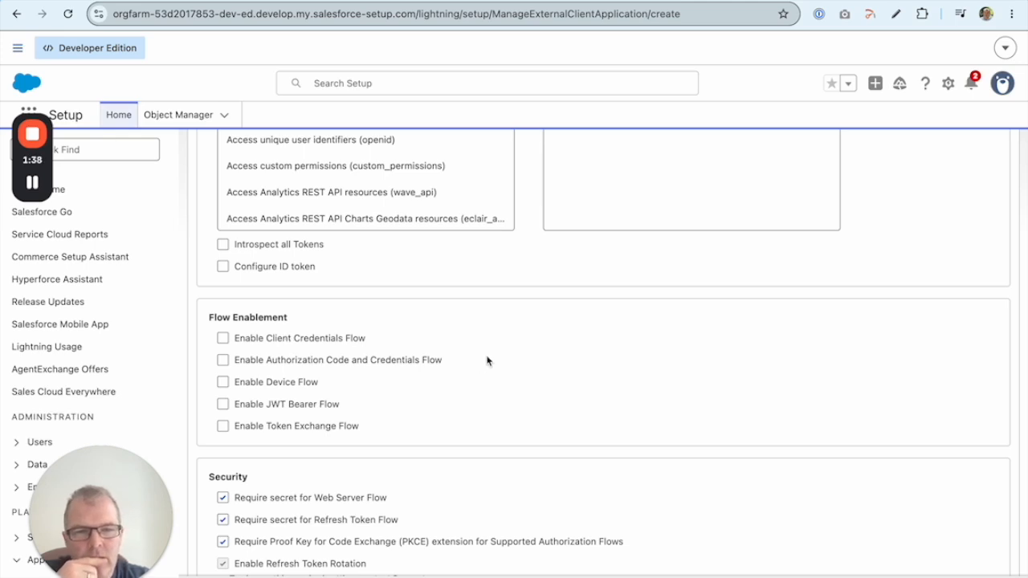
{"action": "scroll", "coordinate": [487, 361], "scroll_direction": "down", "scroll_amount": 1}
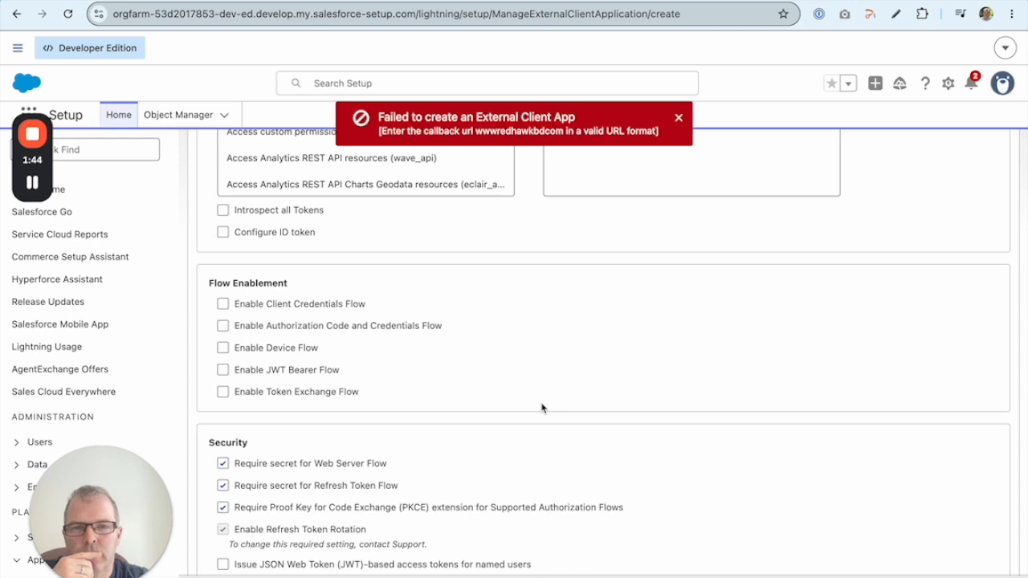
{"action": "scroll", "coordinate": [332, 304], "scroll_direction": "up", "scroll_amount": 5}
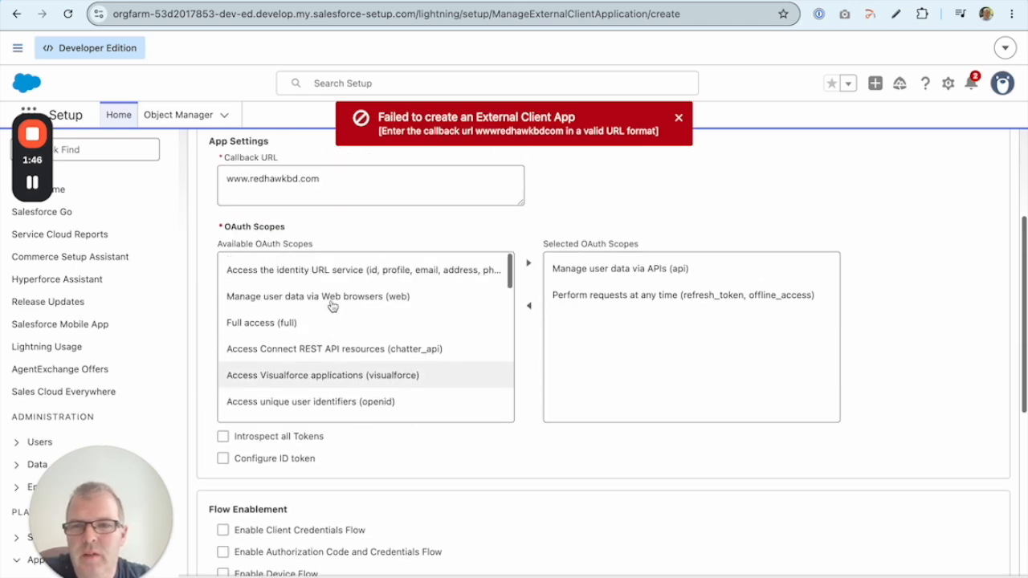
{"action": "left_click", "coordinate": [230, 178]}
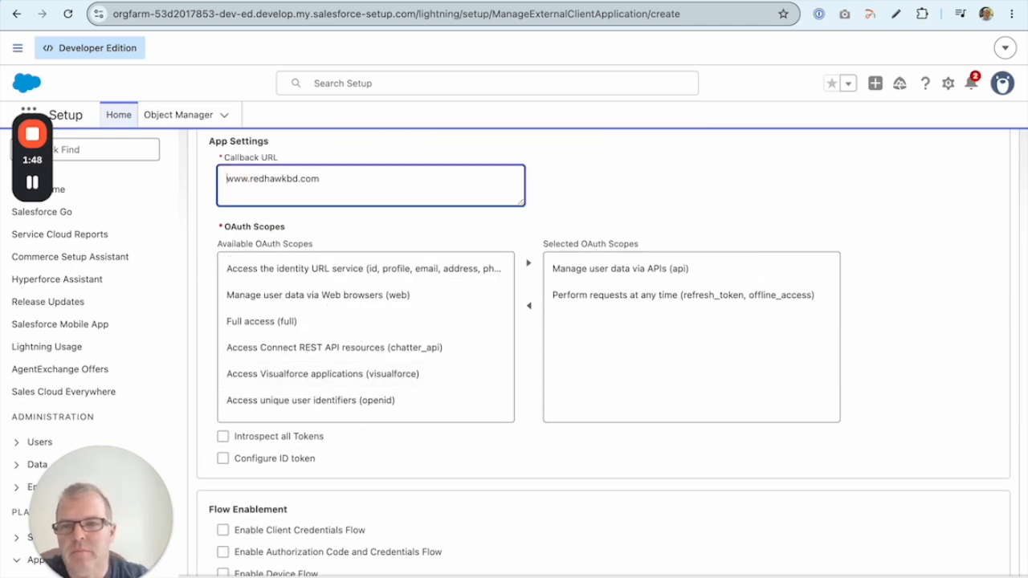
{"action": "left_click_drag", "start_coordinate": [328, 179], "coordinate": [210, 176]}
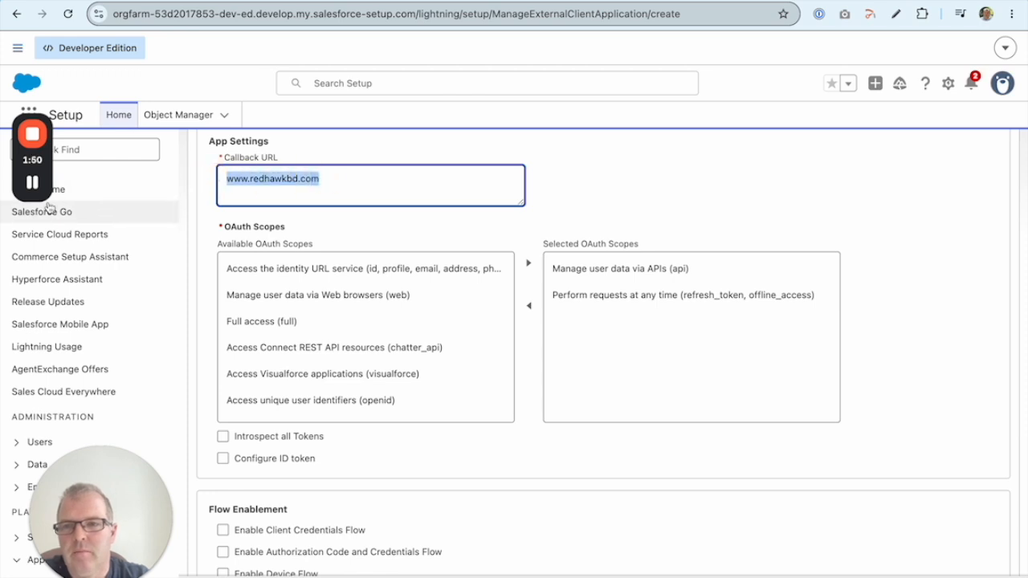
{"action": "type", "text": "https://www.redhawkbd.com/"}
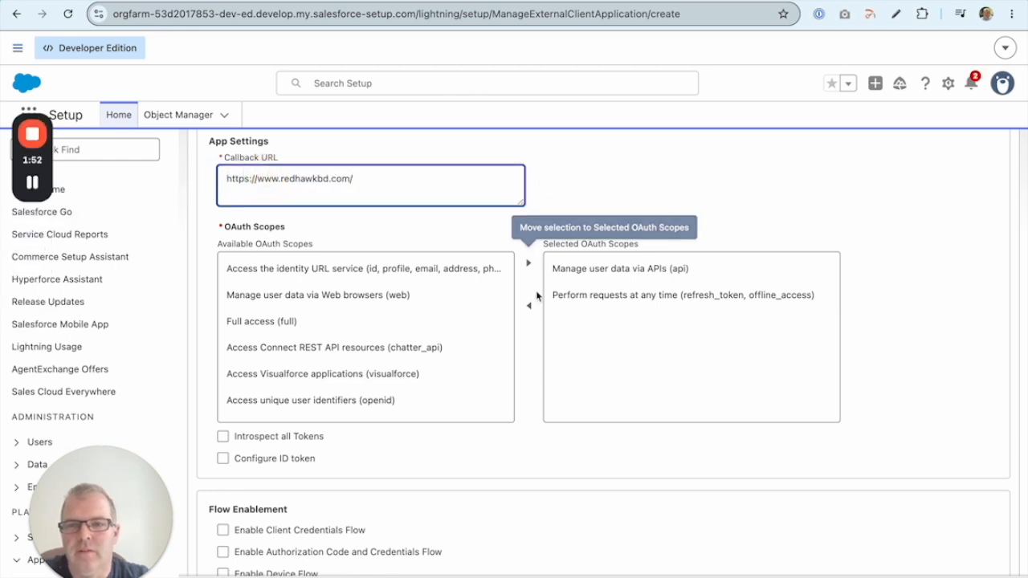
{"action": "left_click", "coordinate": [625, 576]}
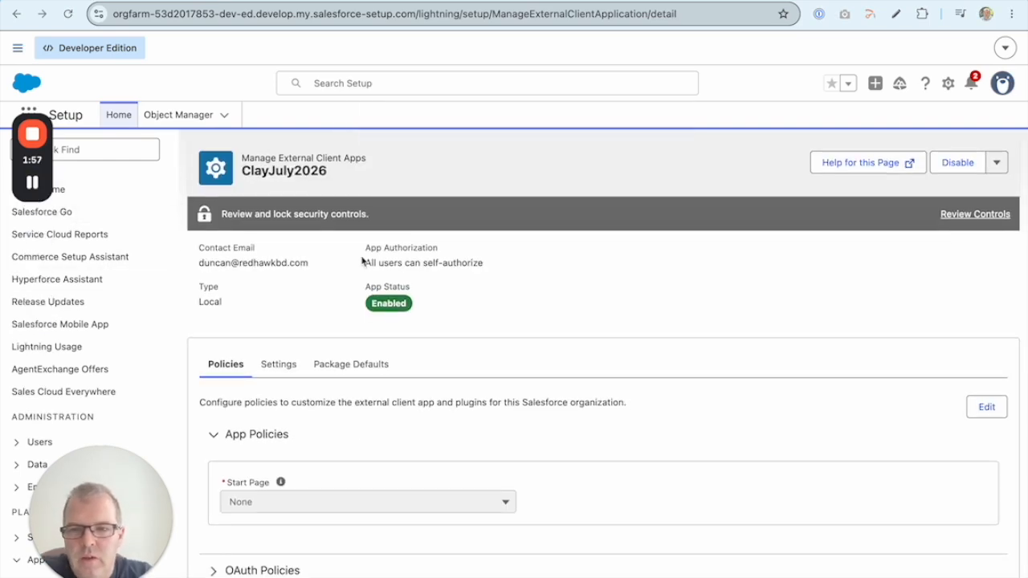
Open the ClayJuly2026 app's policies for editing and expand the OAuth Policies section
{"action": "scroll", "coordinate": [265, 362], "scroll_direction": "down", "scroll_amount": 1}
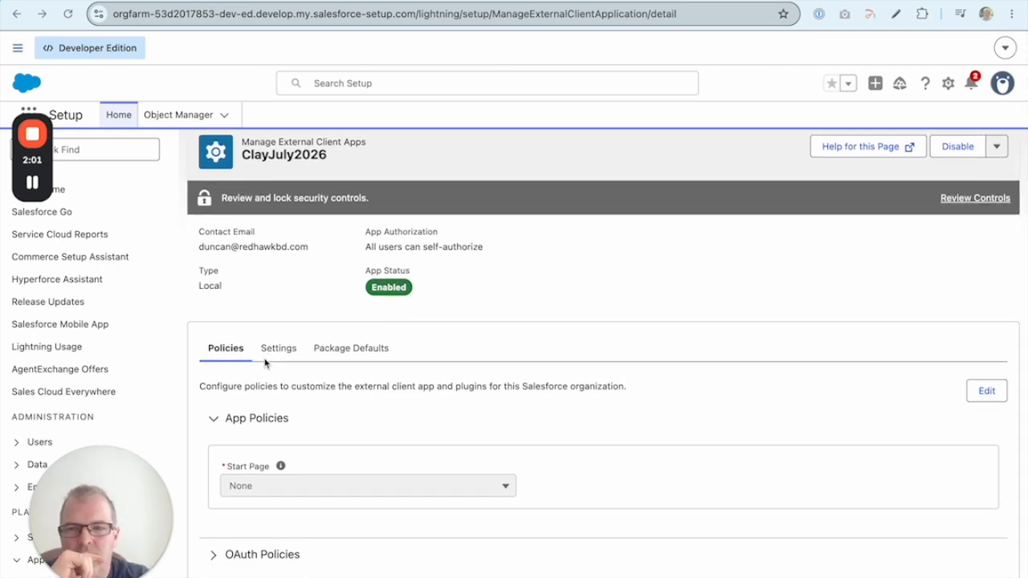
{"action": "left_click", "coordinate": [993, 392]}
{"action": "left_click", "coordinate": [993, 392]}
{"action": "scroll", "coordinate": [521, 332], "scroll_direction": "down", "scroll_amount": 1}
{"action": "scroll", "coordinate": [495, 453], "scroll_direction": "down", "scroll_amount": 1}
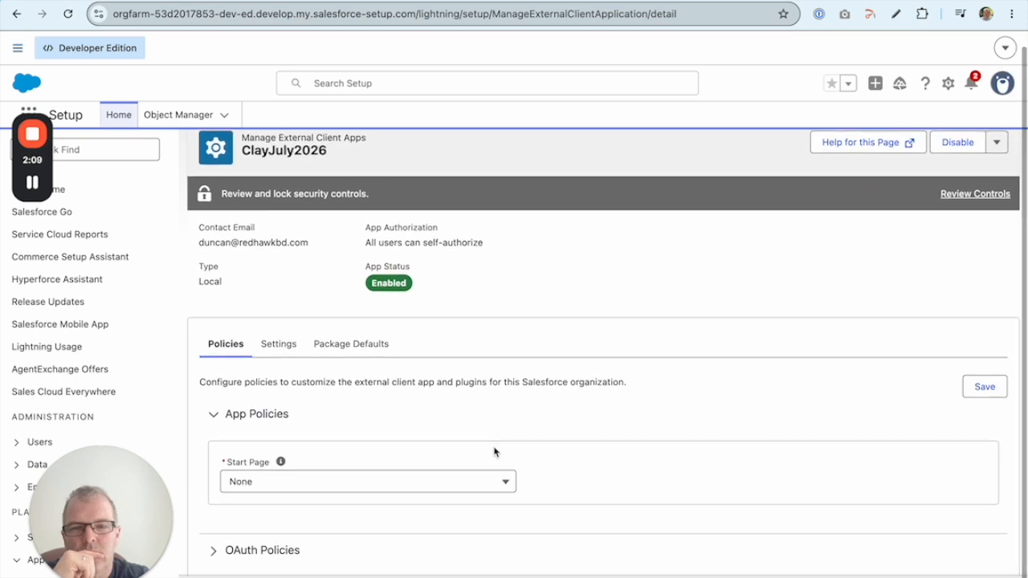
{"action": "left_click", "coordinate": [308, 555]}
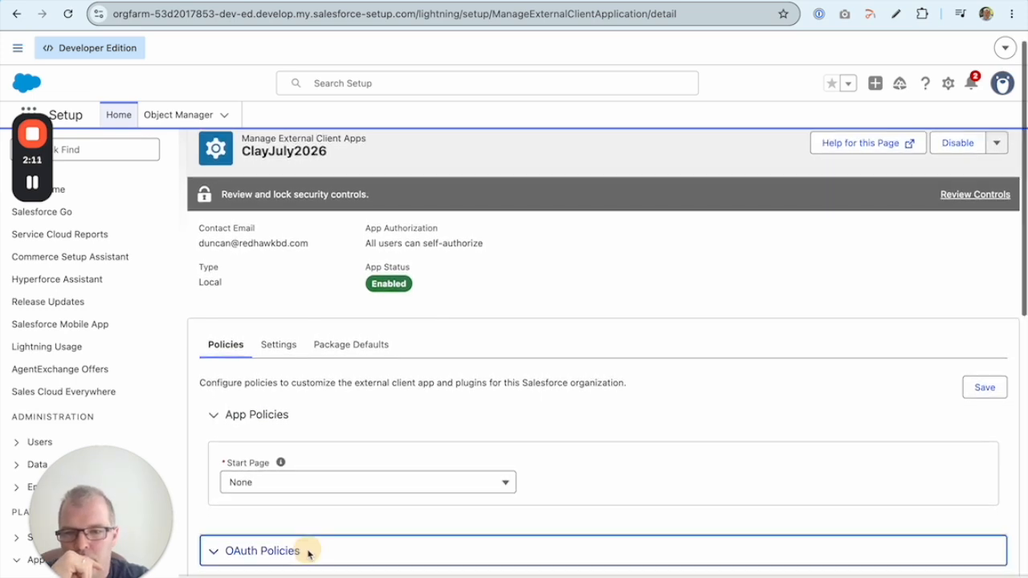
{"action": "scroll", "coordinate": [308, 553], "scroll_direction": "down", "scroll_amount": 5}
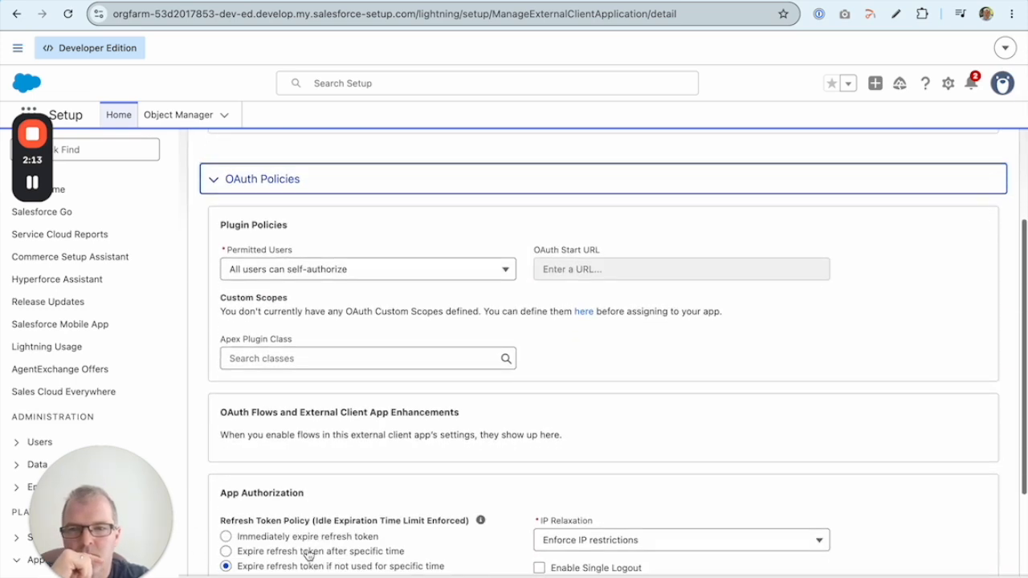
{"action": "left_click", "coordinate": [256, 273]}
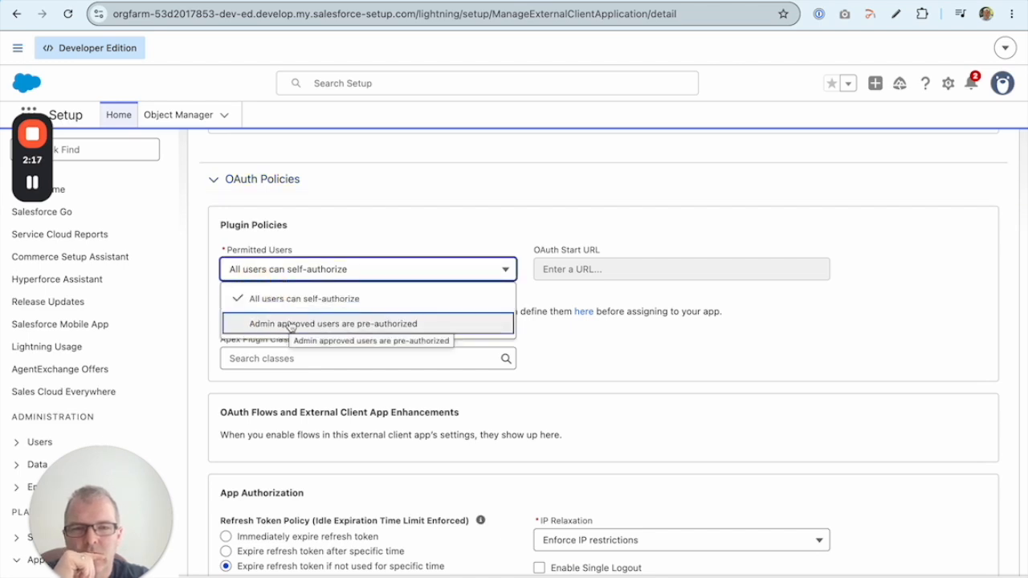
{"action": "left_click", "coordinate": [355, 223]}
{"action": "scroll", "coordinate": [338, 260], "scroll_direction": "up", "scroll_amount": 1}
{"action": "scroll", "coordinate": [338, 260], "scroll_direction": "up", "scroll_amount": 2}
{"action": "scroll", "coordinate": [338, 259], "scroll_direction": "down", "scroll_amount": 3}
{"action": "scroll", "coordinate": [338, 258], "scroll_direction": "down", "scroll_amount": 2}
{"action": "scroll", "coordinate": [338, 259], "scroll_direction": "up", "scroll_amount": 6}
{"action": "scroll", "coordinate": [338, 261], "scroll_direction": "down", "scroll_amount": 3}
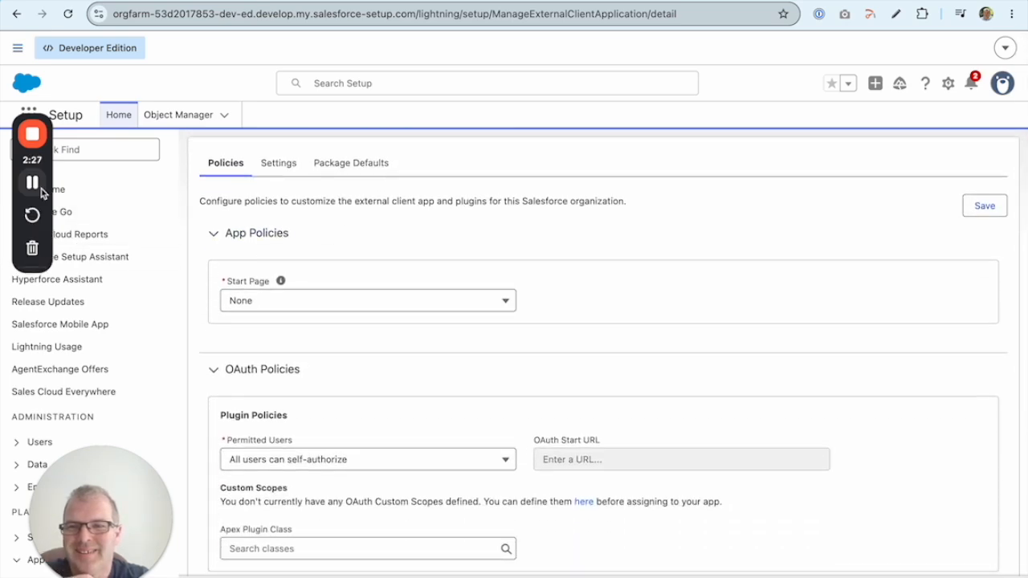
Set Permitted Users to Admin approved users are pre-authorized and confirm the policy change
{"action": "left_click", "coordinate": [345, 460]}
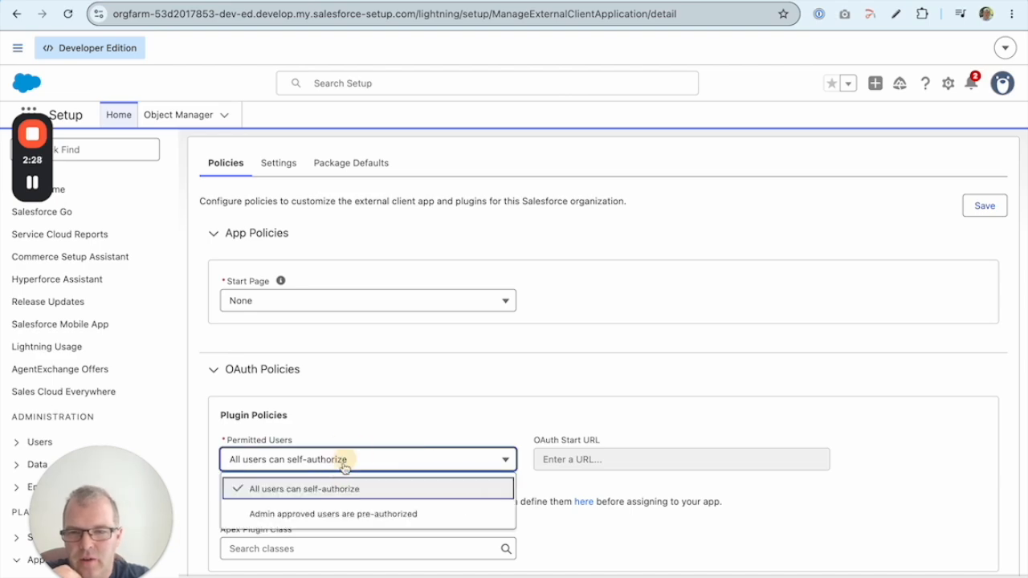
{"action": "left_click", "coordinate": [317, 514]}
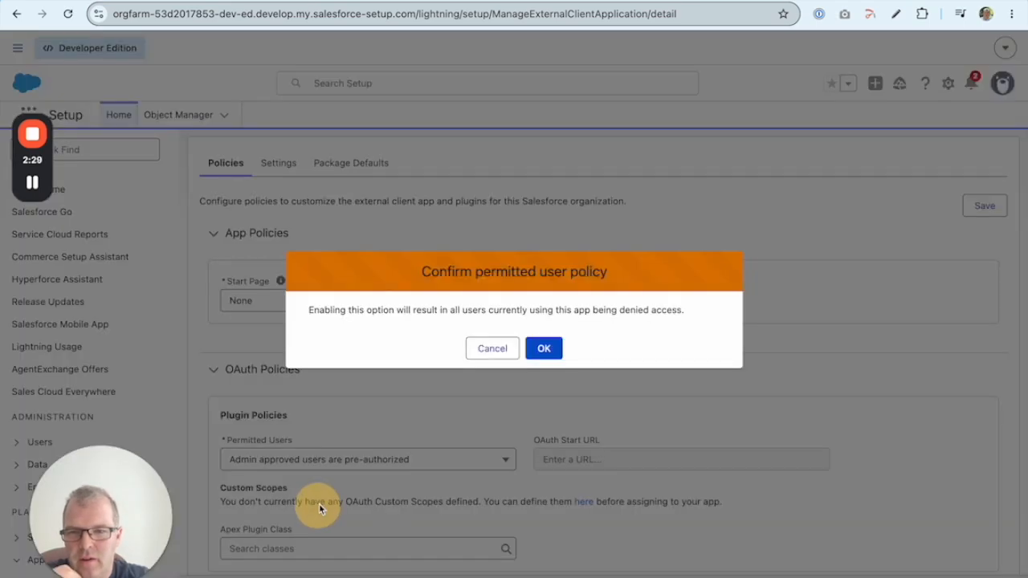
{"action": "left_click", "coordinate": [544, 350]}
Add the System Administrator profile to the app policies' selected profiles
{"action": "scroll", "coordinate": [441, 397], "scroll_direction": "down", "scroll_amount": 2}
{"action": "scroll", "coordinate": [442, 399], "scroll_direction": "up", "scroll_amount": 2}
{"action": "scroll", "coordinate": [420, 404], "scroll_direction": "down", "scroll_amount": 3}
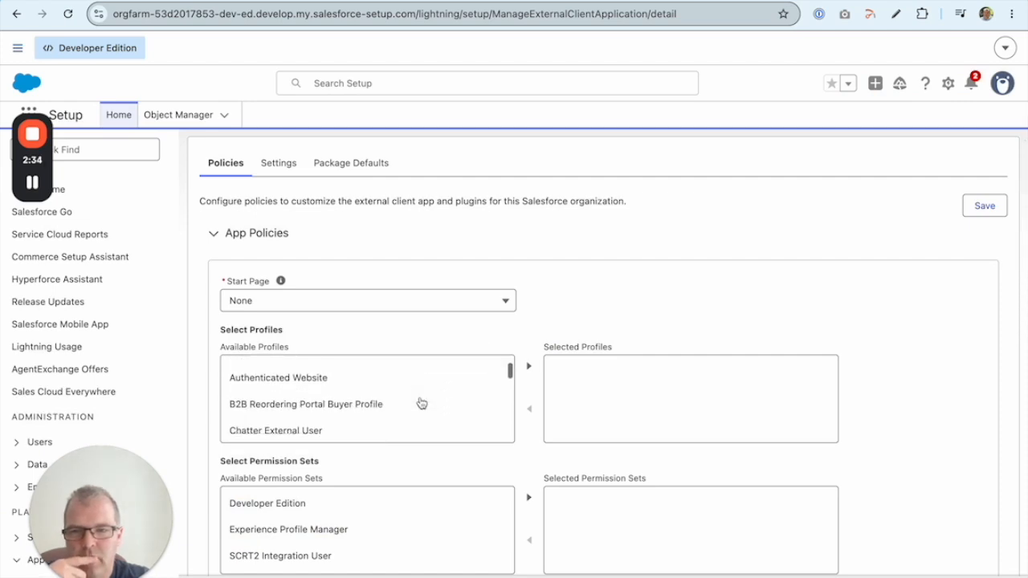
{"action": "scroll", "coordinate": [420, 403], "scroll_direction": "down", "scroll_amount": 6}
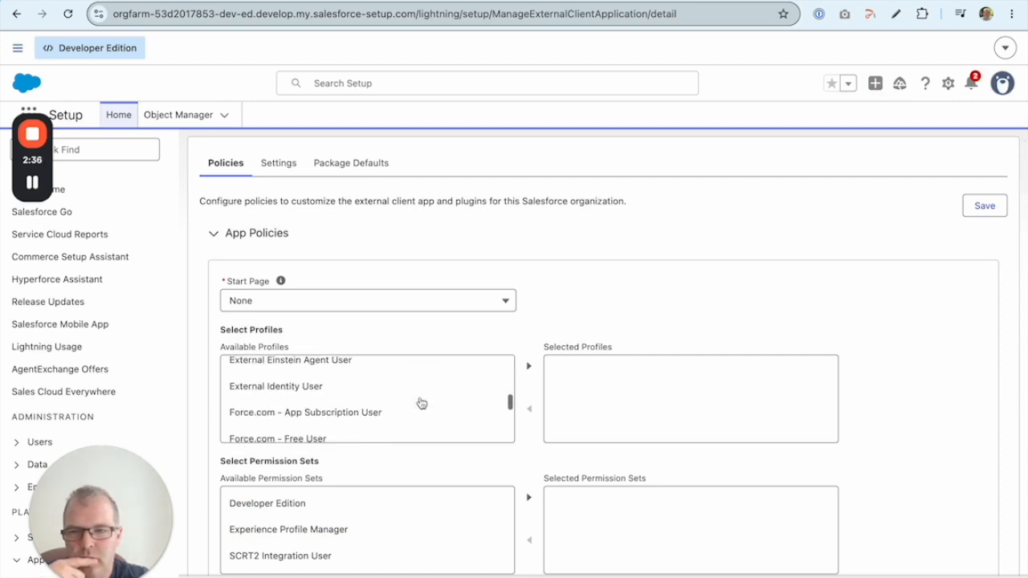
{"action": "scroll", "coordinate": [422, 403], "scroll_direction": "down", "scroll_amount": 8}
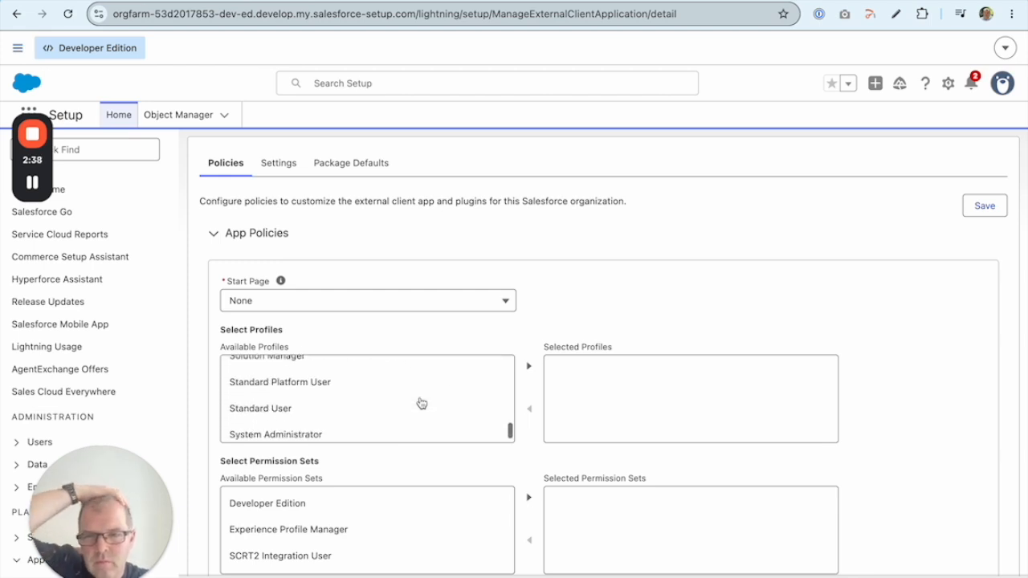
{"action": "scroll", "coordinate": [421, 403], "scroll_direction": "up", "scroll_amount": 1}
{"action": "scroll", "coordinate": [351, 413], "scroll_direction": "down", "scroll_amount": 1}
{"action": "left_click", "coordinate": [333, 431]}
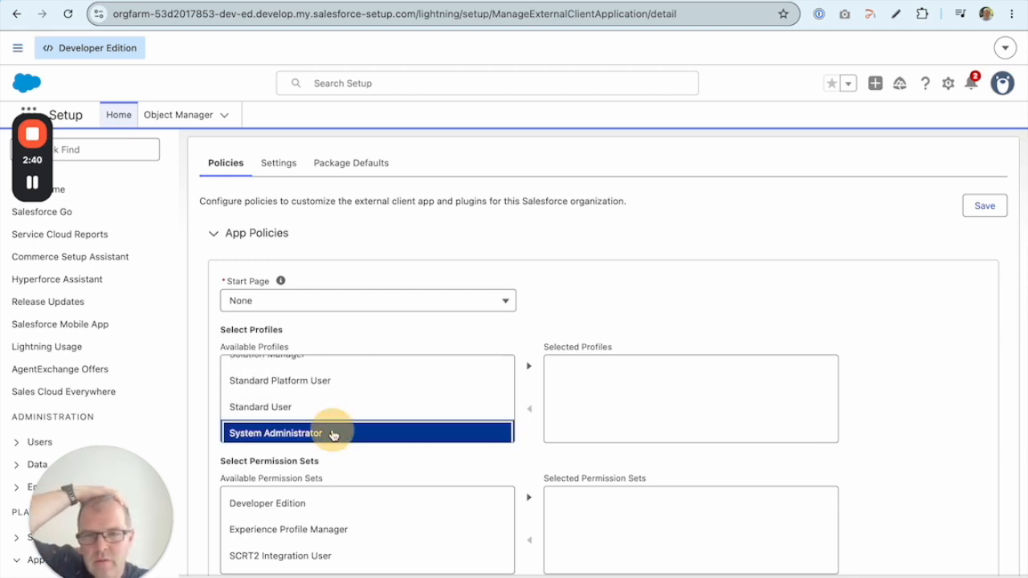
{"action": "left_click", "coordinate": [529, 367]}
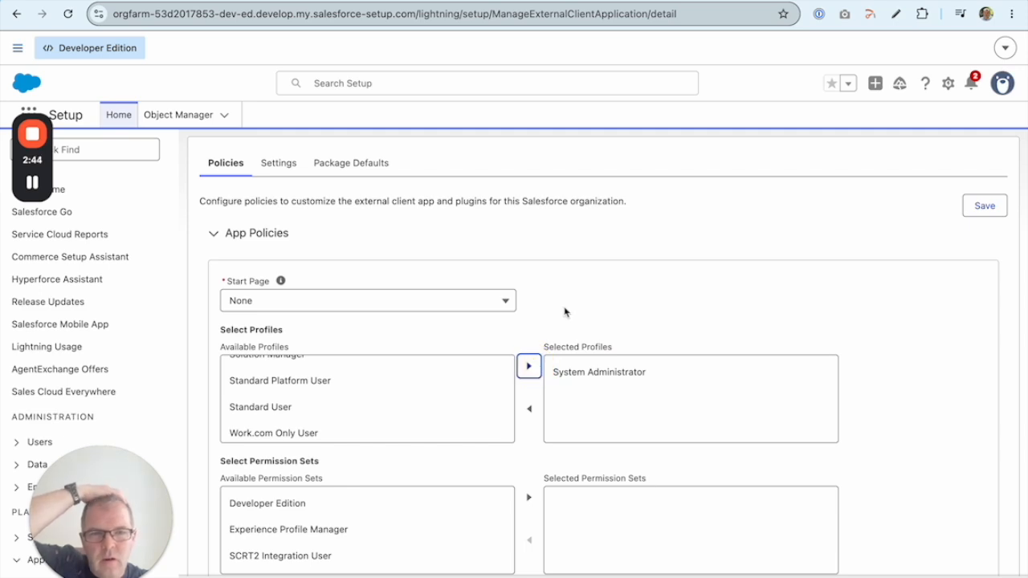
Review the remaining OAuth and app authorization policies and save the policy changes
{"action": "scroll", "coordinate": [584, 269], "scroll_direction": "down", "scroll_amount": 1}
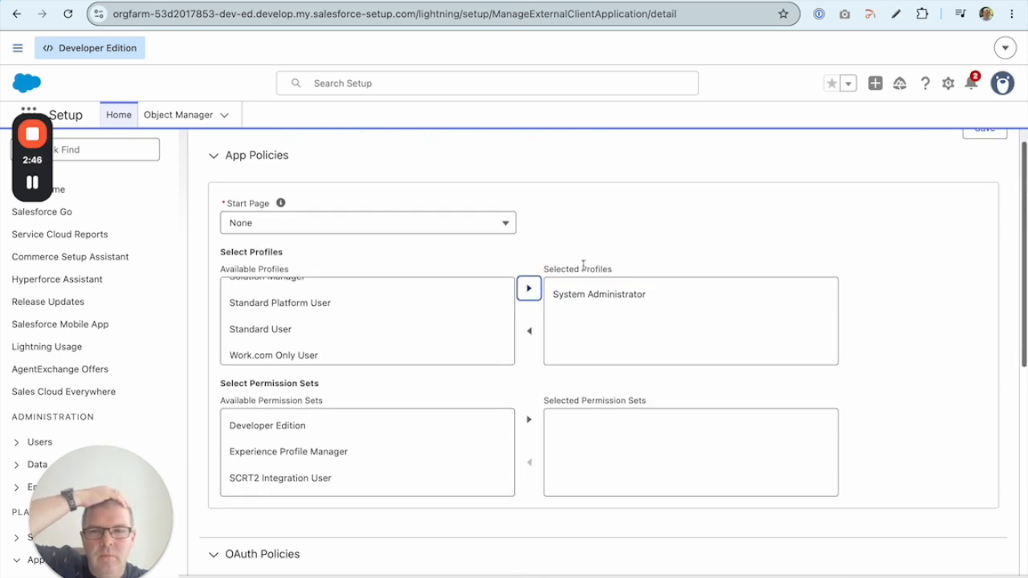
{"action": "scroll", "coordinate": [585, 268], "scroll_direction": "down", "scroll_amount": 2}
{"action": "scroll", "coordinate": [585, 271], "scroll_direction": "up", "scroll_amount": 4}
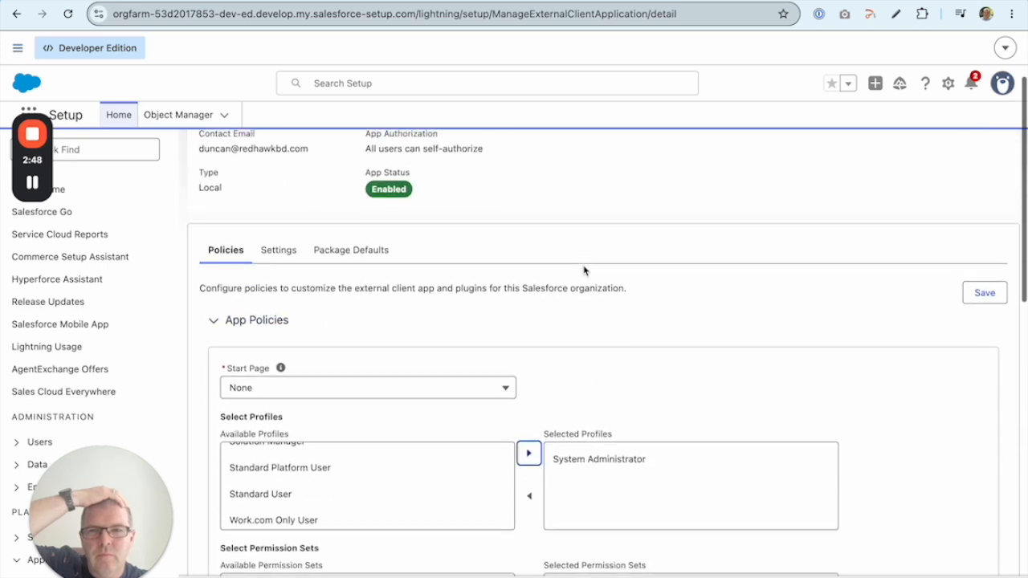
{"action": "scroll", "coordinate": [585, 271], "scroll_direction": "down", "scroll_amount": 3}
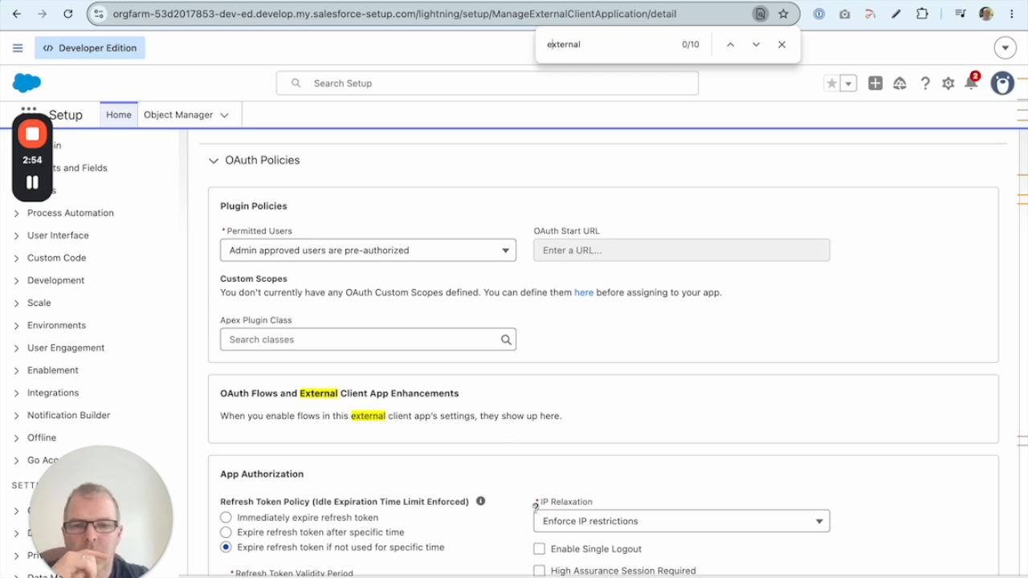
{"action": "left_click", "coordinate": [547, 577]}
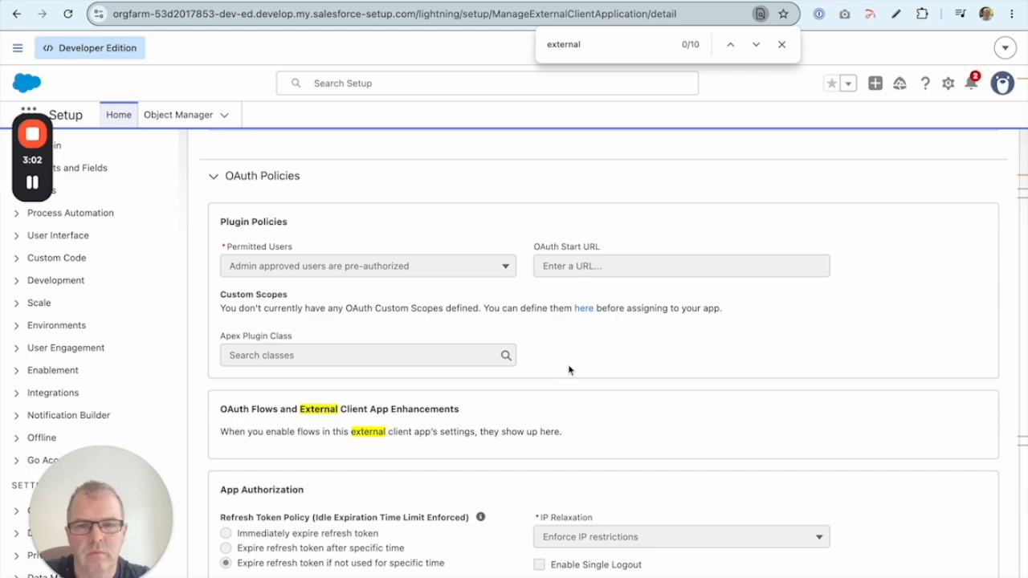
Reopen the app's policies for editing and examine the OAuth flow and app authorization options
{"action": "scroll", "coordinate": [597, 362], "scroll_direction": "up", "scroll_amount": 7}
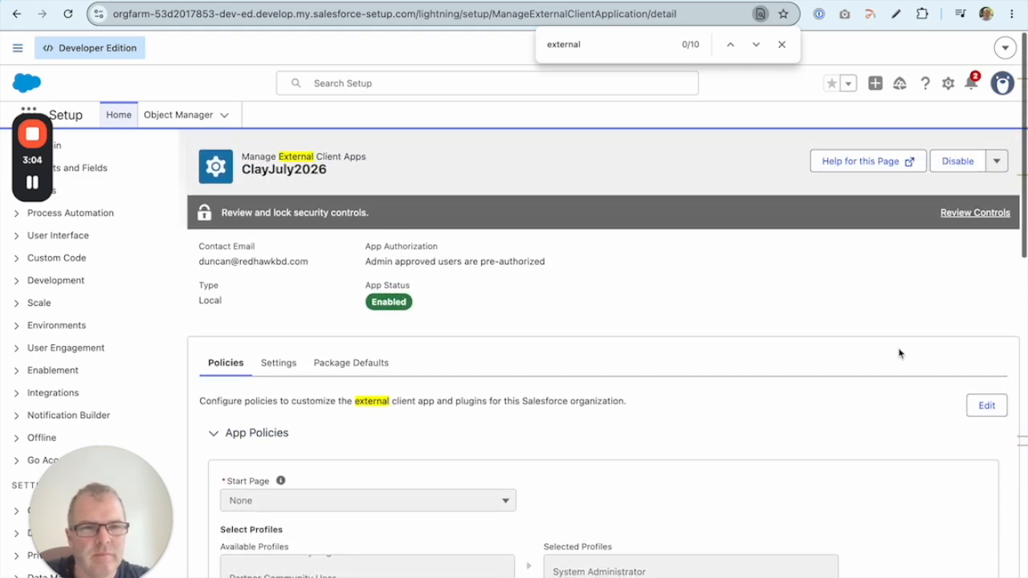
{"action": "left_click", "coordinate": [981, 407]}
{"action": "scroll", "coordinate": [583, 327], "scroll_direction": "down", "scroll_amount": 5}
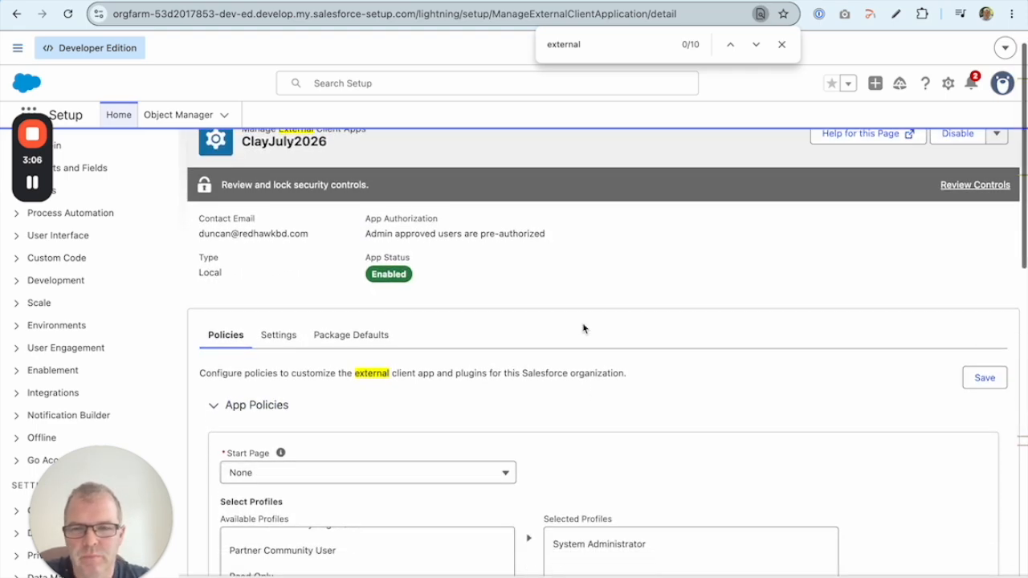
{"action": "scroll", "coordinate": [583, 328], "scroll_direction": "down", "scroll_amount": 4}
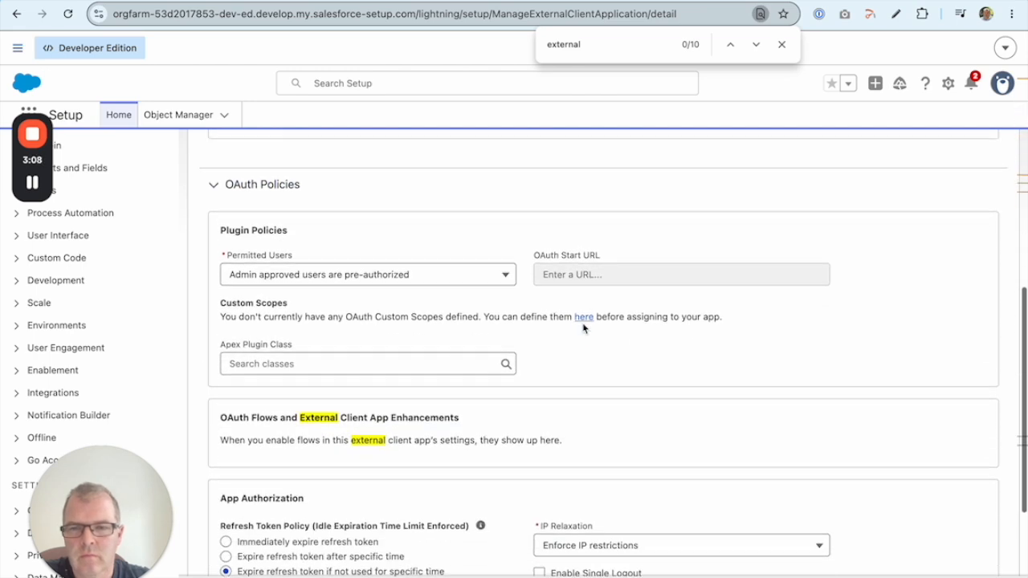
{"action": "scroll", "coordinate": [584, 328], "scroll_direction": "down", "scroll_amount": 2}
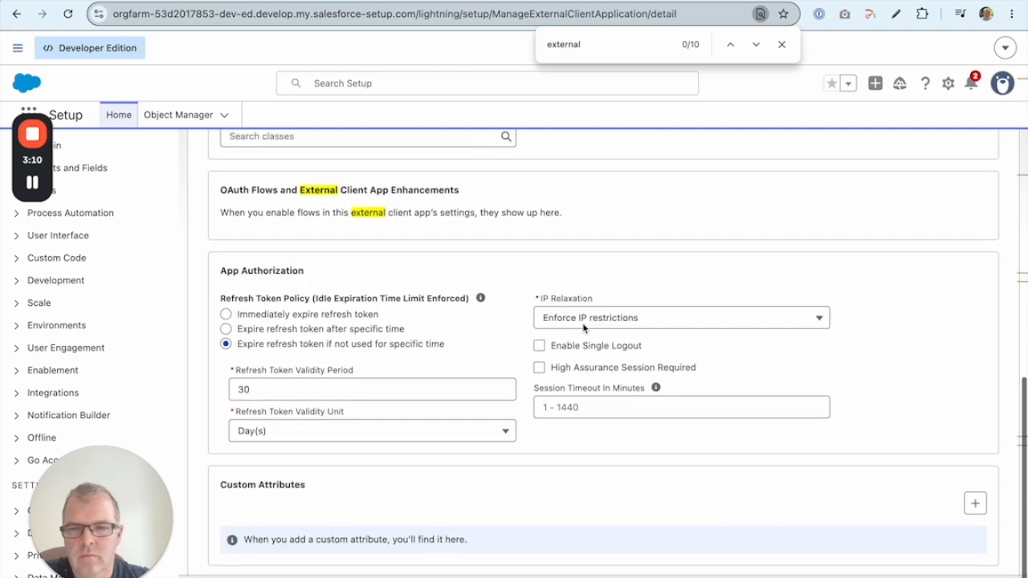
{"action": "left_click", "coordinate": [34, 185]}
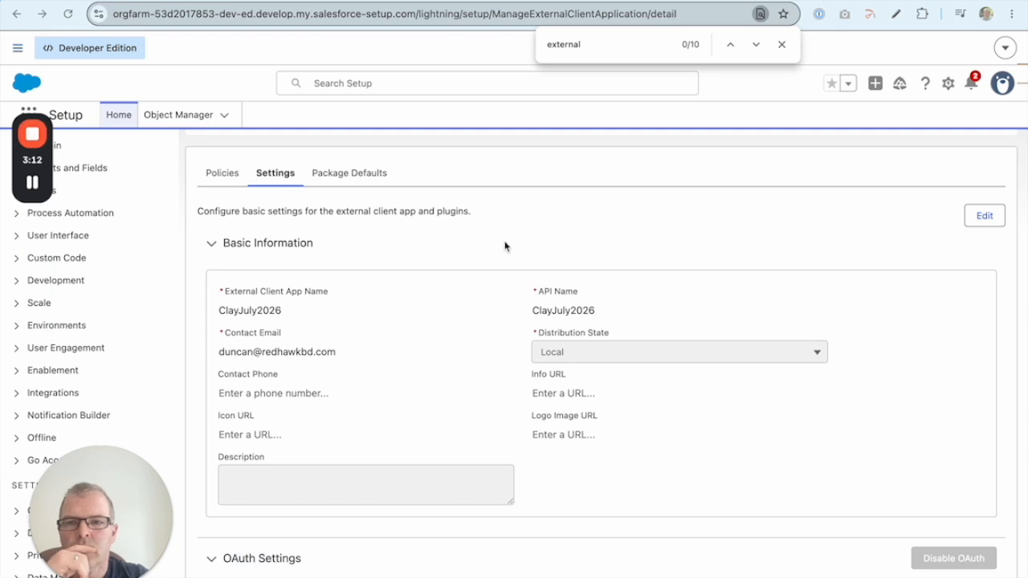
Enable the Client Credentials Flow under Flow Enablement in the app's settings and save the app
{"action": "left_click", "coordinate": [988, 216]}
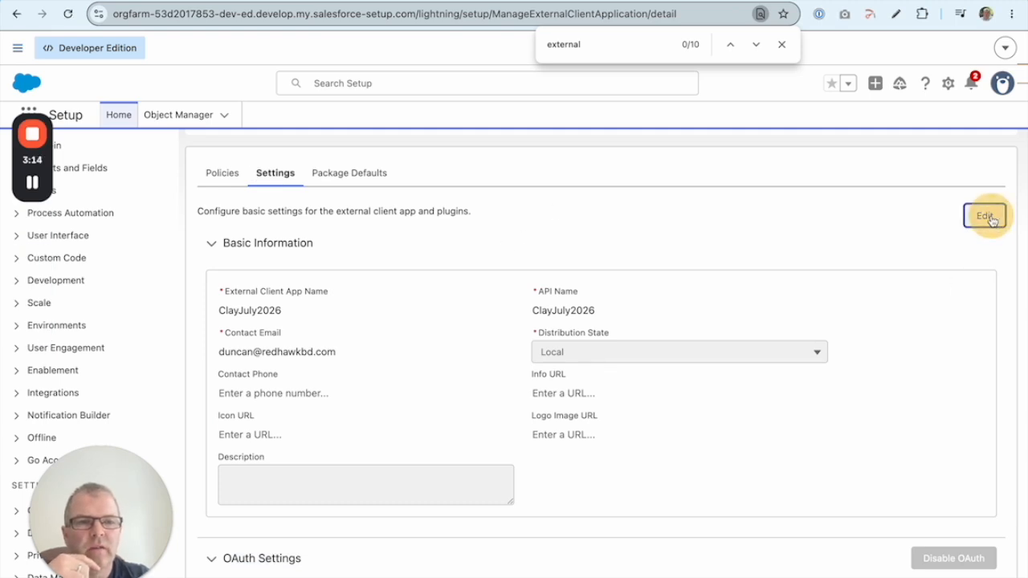
{"action": "scroll", "coordinate": [501, 329], "scroll_direction": "down", "scroll_amount": 4}
{"action": "scroll", "coordinate": [501, 329], "scroll_direction": "down", "scroll_amount": 5}
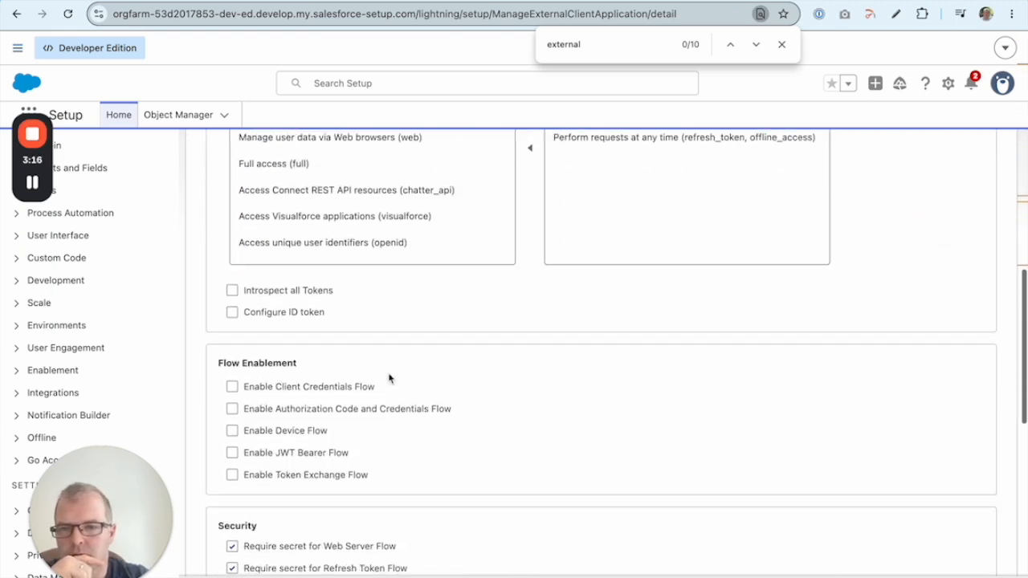
{"action": "left_click", "coordinate": [234, 294]}
{"action": "left_click", "coordinate": [540, 360]}
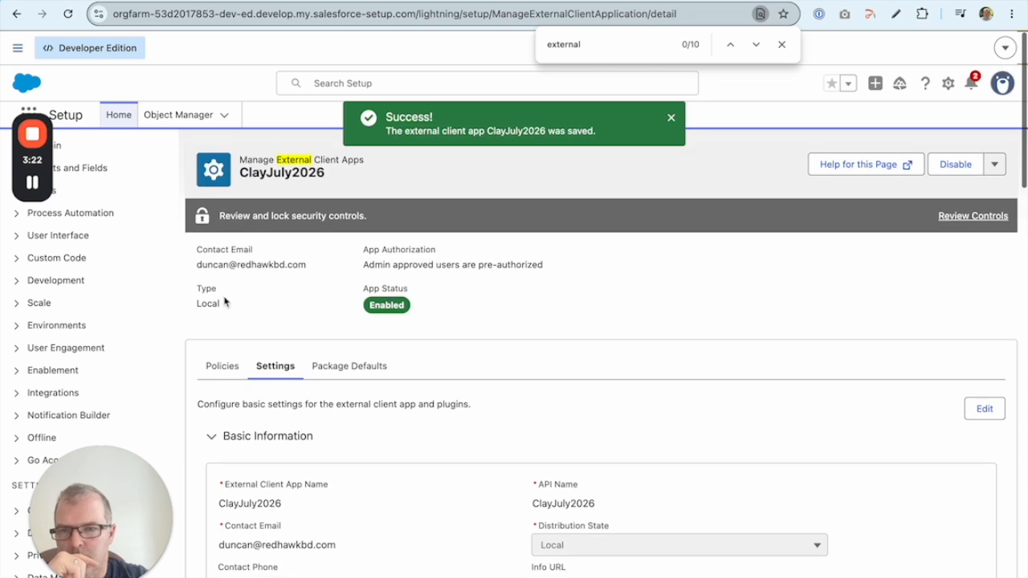
Edit the app's policies and turn on Enable Client Credentials Flow in the OAuth flows section
{"action": "left_click", "coordinate": [226, 362]}
{"action": "scroll", "coordinate": [447, 329], "scroll_direction": "down", "scroll_amount": 4}
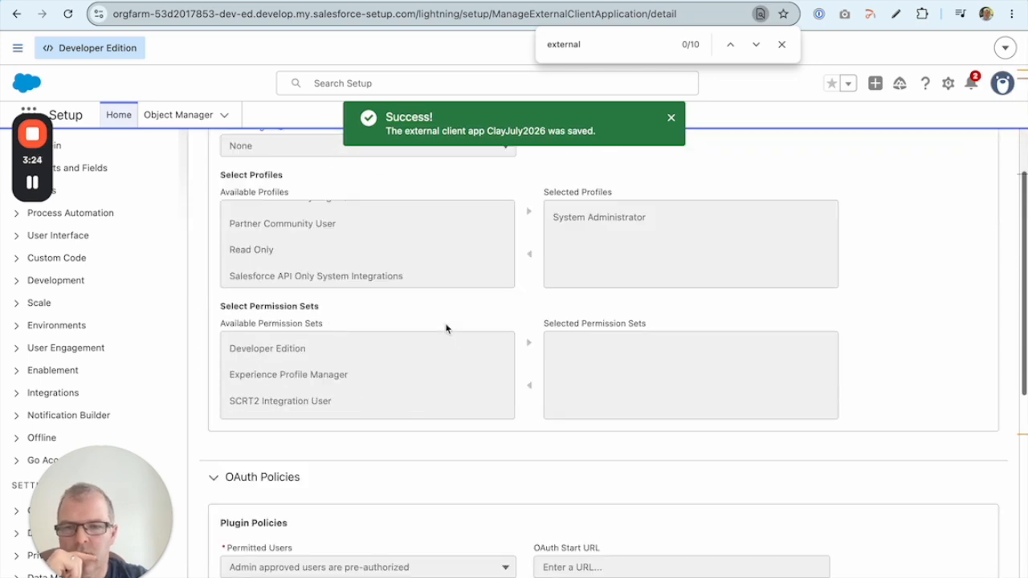
{"action": "scroll", "coordinate": [448, 329], "scroll_direction": "up", "scroll_amount": 2}
{"action": "left_click", "coordinate": [997, 224]}
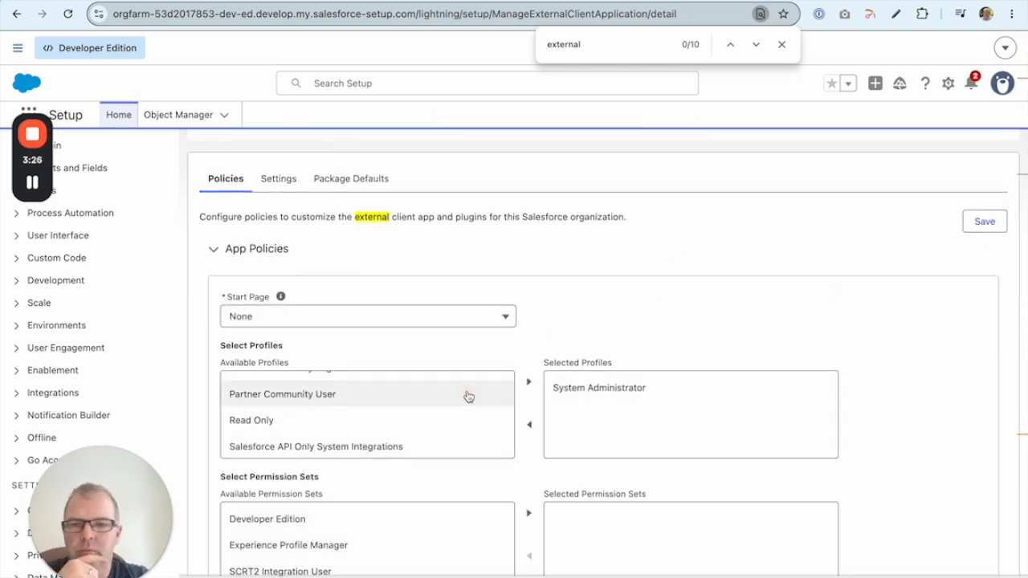
{"action": "scroll", "coordinate": [466, 394], "scroll_direction": "down", "scroll_amount": 10}
{"action": "scroll", "coordinate": [469, 396], "scroll_direction": "down", "scroll_amount": 2}
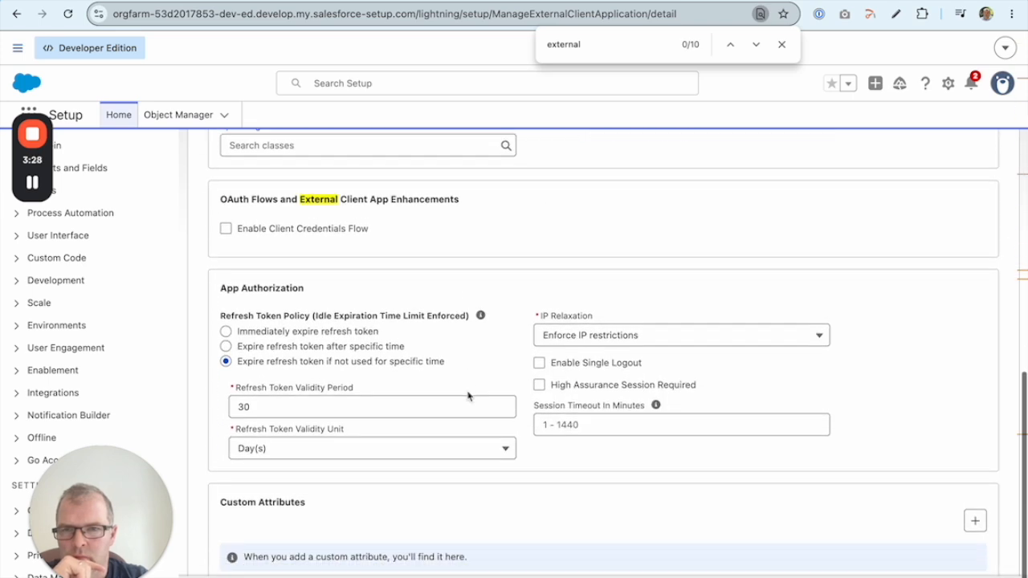
{"action": "left_click", "coordinate": [228, 196]}
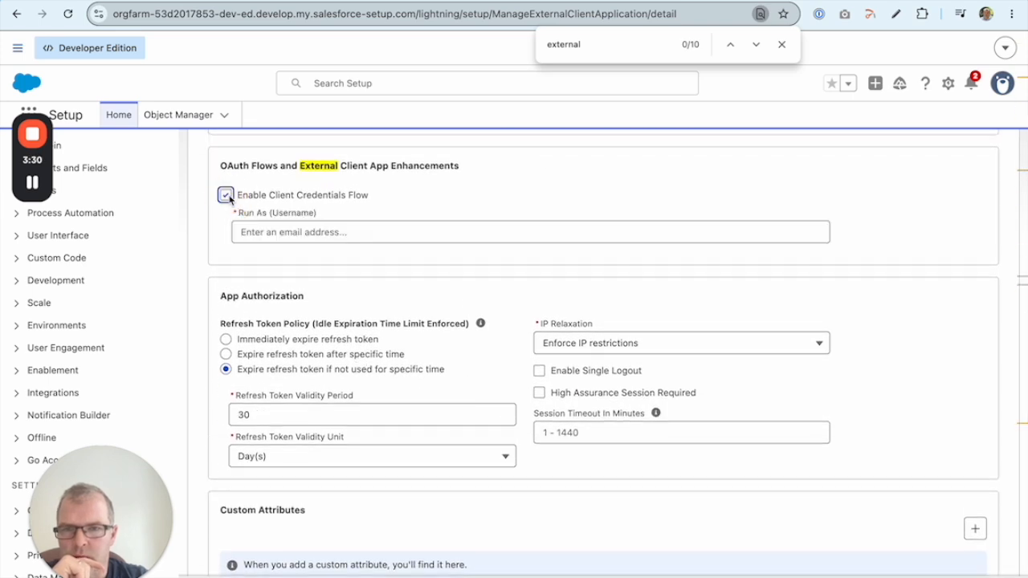
Paste the Salesforce user's username as the Run As user for the Client Credentials Flow and save the policies
{"action": "left_click", "coordinate": [294, 231]}
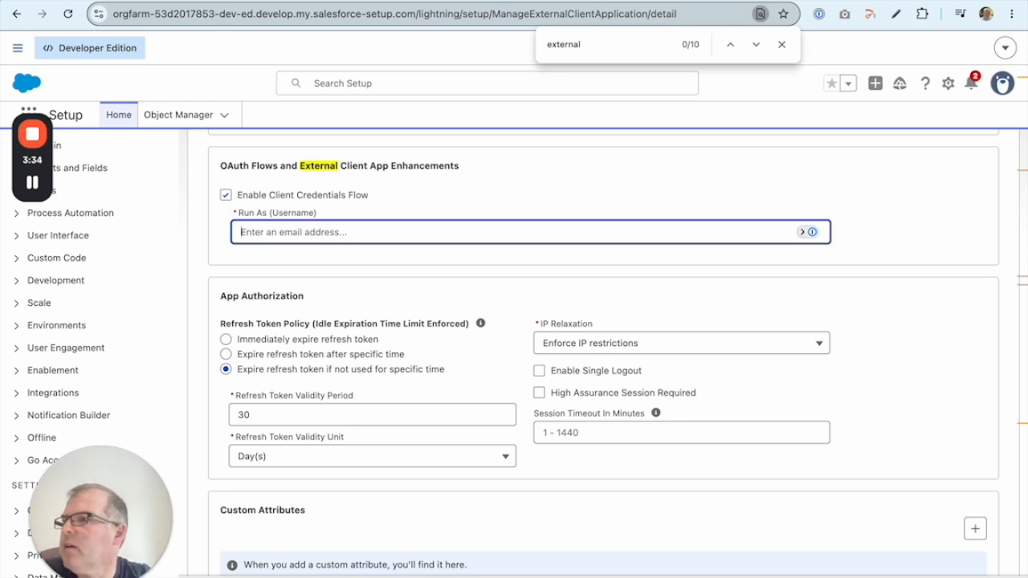
{"action": "key", "text": "super+Tab"}
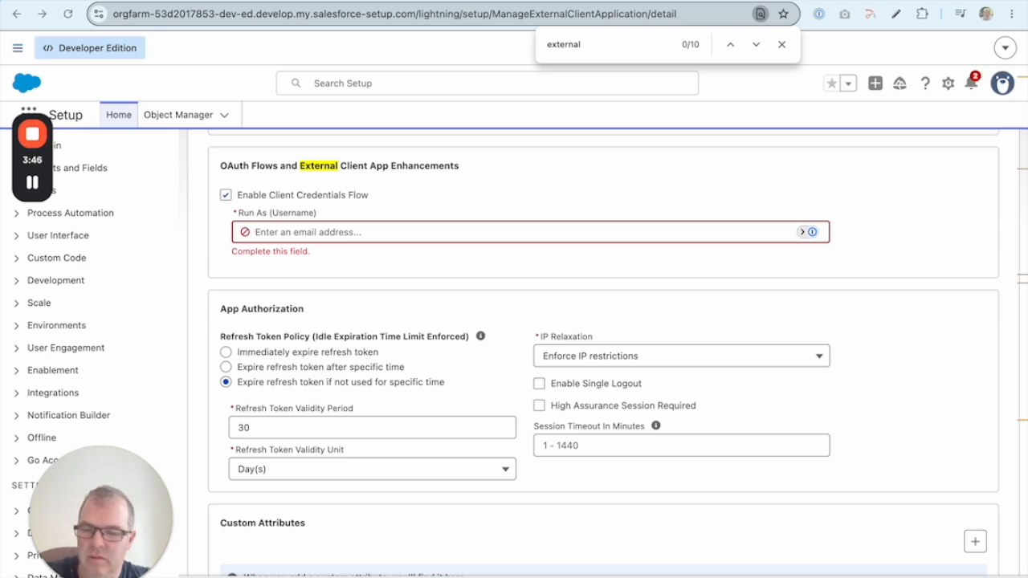
{"action": "left_click", "coordinate": [353, 233]}
{"action": "key", "text": "ctrl+v"}
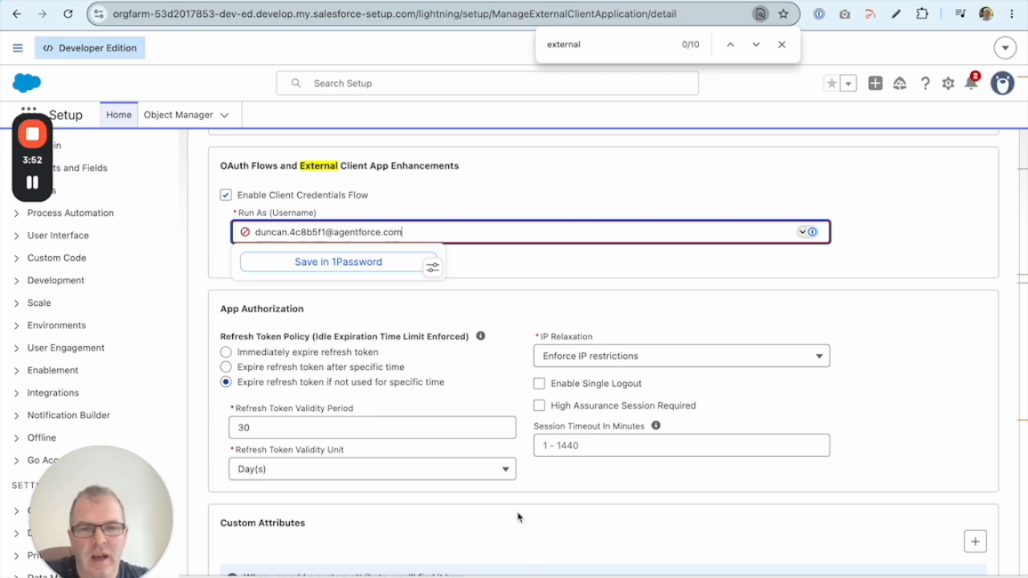
{"action": "left_click", "coordinate": [539, 499]}
{"action": "scroll", "coordinate": [539, 499], "scroll_direction": "down", "scroll_amount": 1}
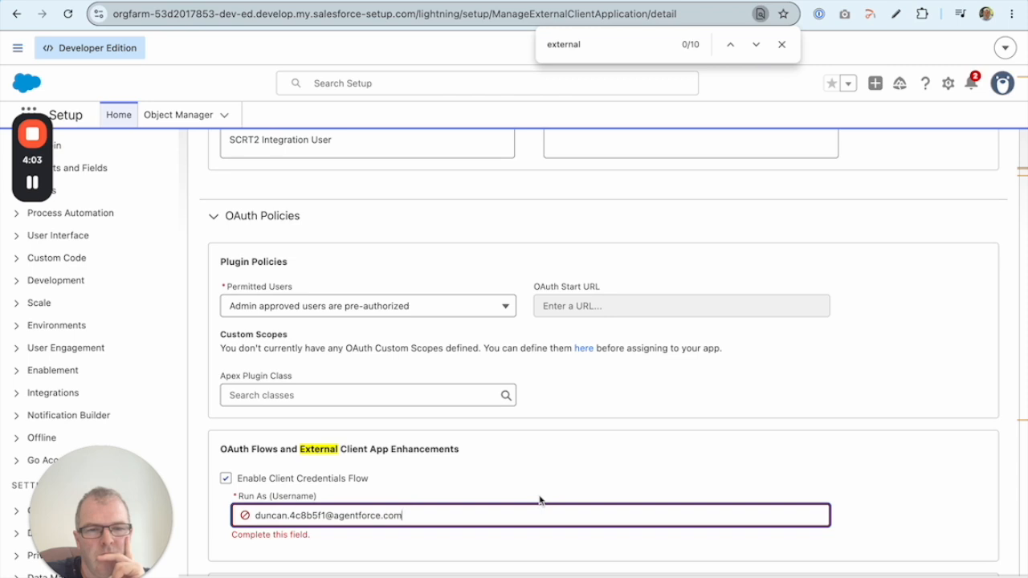
{"action": "scroll", "coordinate": [540, 500], "scroll_direction": "down", "scroll_amount": 3}
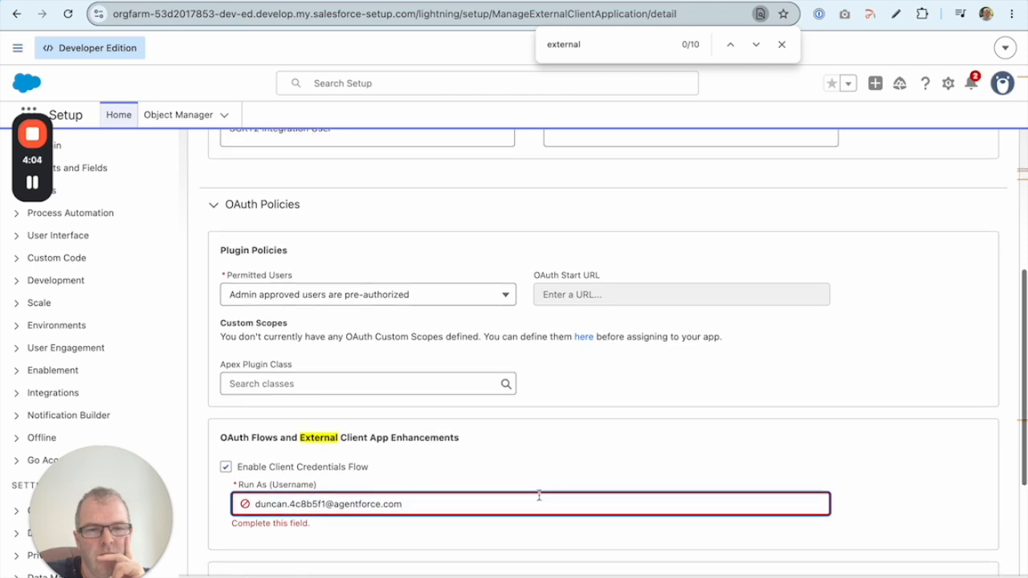
{"action": "scroll", "coordinate": [538, 496], "scroll_direction": "down", "scroll_amount": 3}
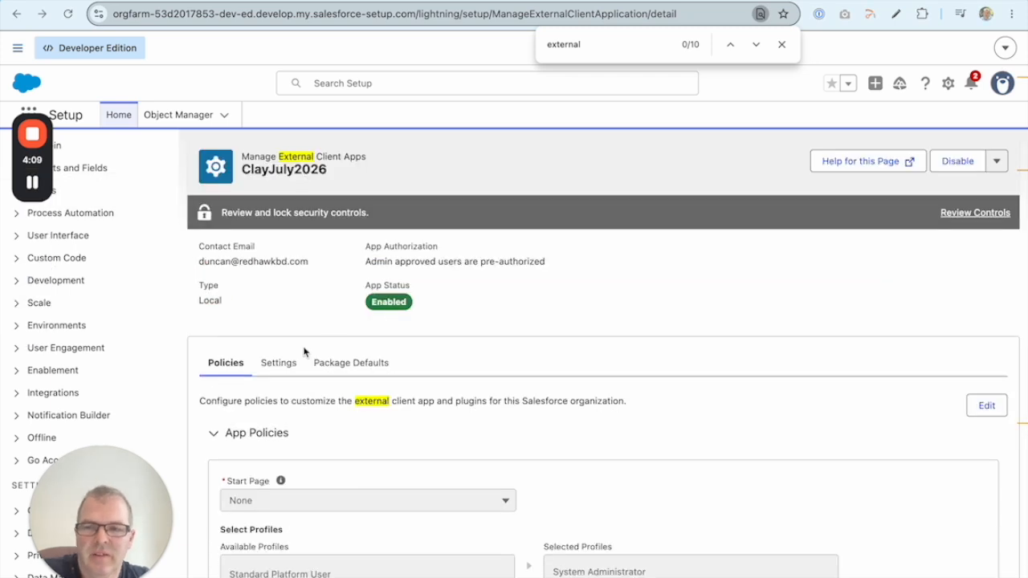
Open the Consumer Key and Secret page from the app's OAuth settings
{"action": "left_click", "coordinate": [277, 363]}
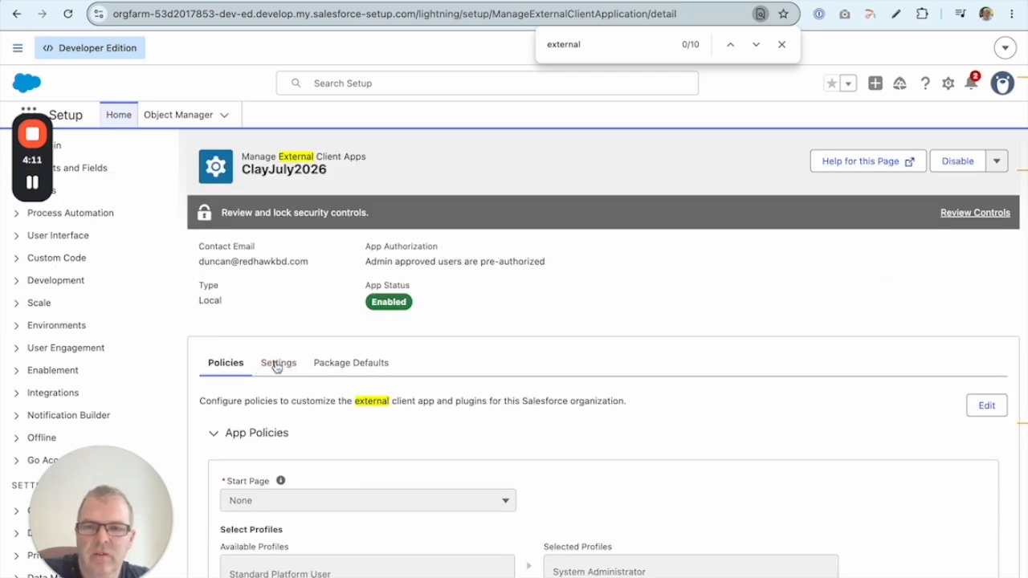
{"action": "left_click", "coordinate": [277, 364]}
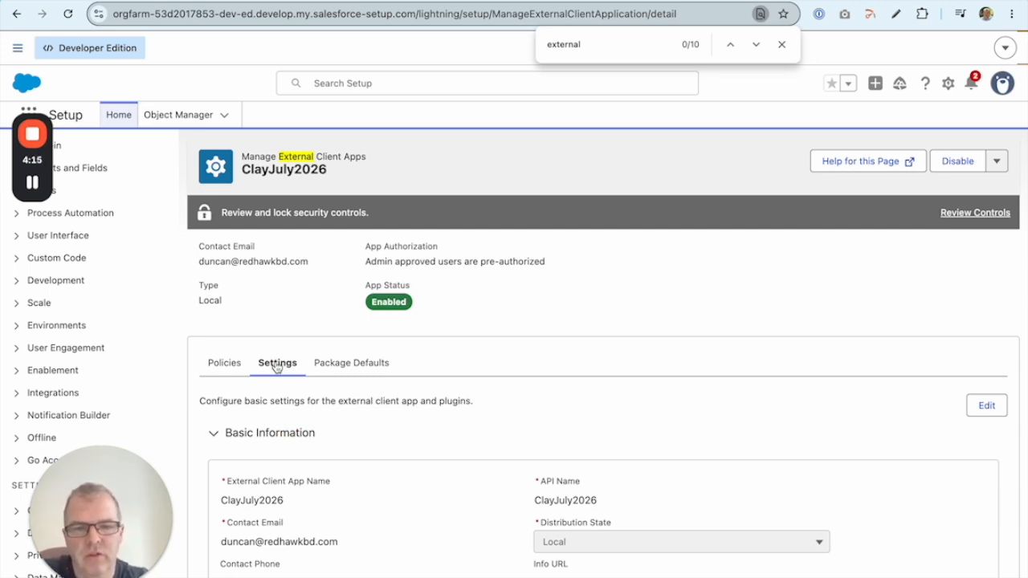
{"action": "scroll", "coordinate": [276, 367], "scroll_direction": "down", "scroll_amount": 5}
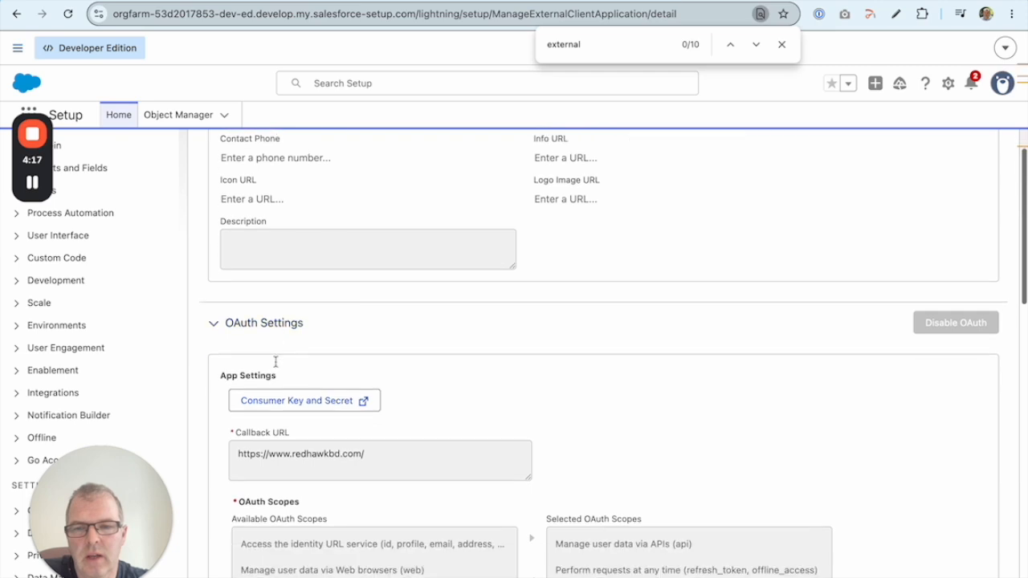
{"action": "scroll", "coordinate": [276, 368], "scroll_direction": "down", "scroll_amount": 1}
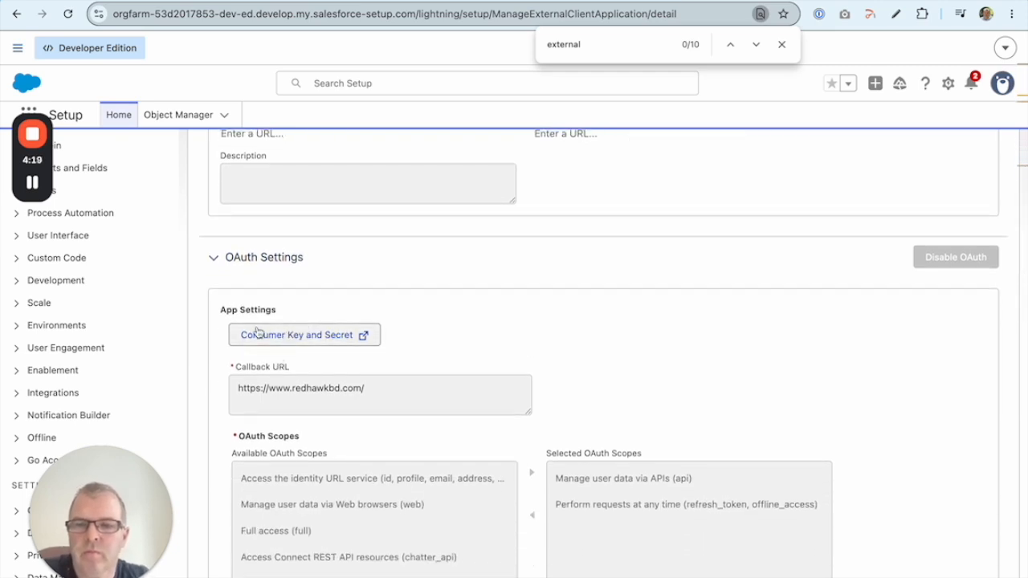
{"action": "left_click", "coordinate": [330, 338]}
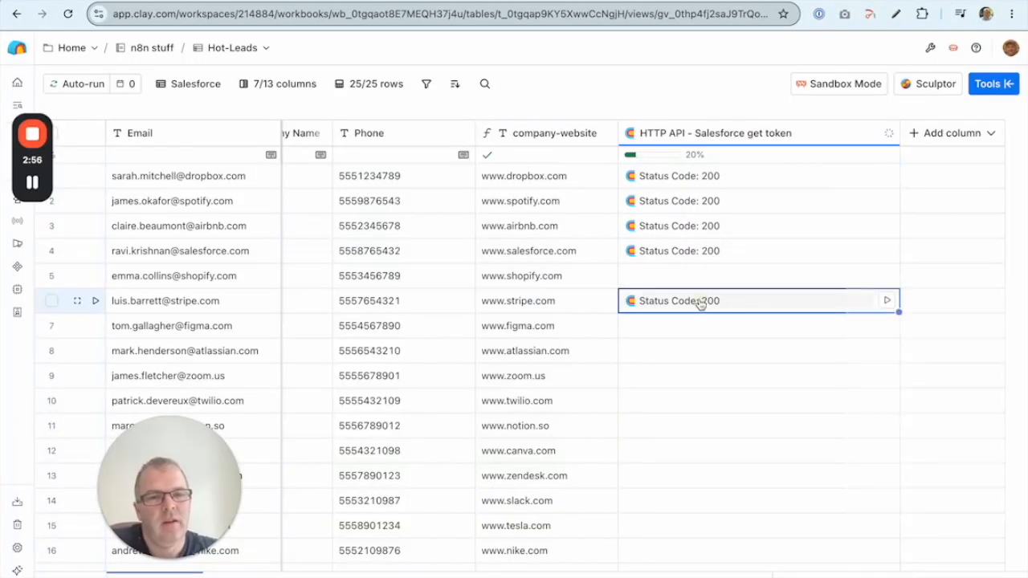
In Clay's Hot-Leads table, view the cell details of row 6's Salesforce get token request and close them
{"action": "left_click", "coordinate": [700, 302]}
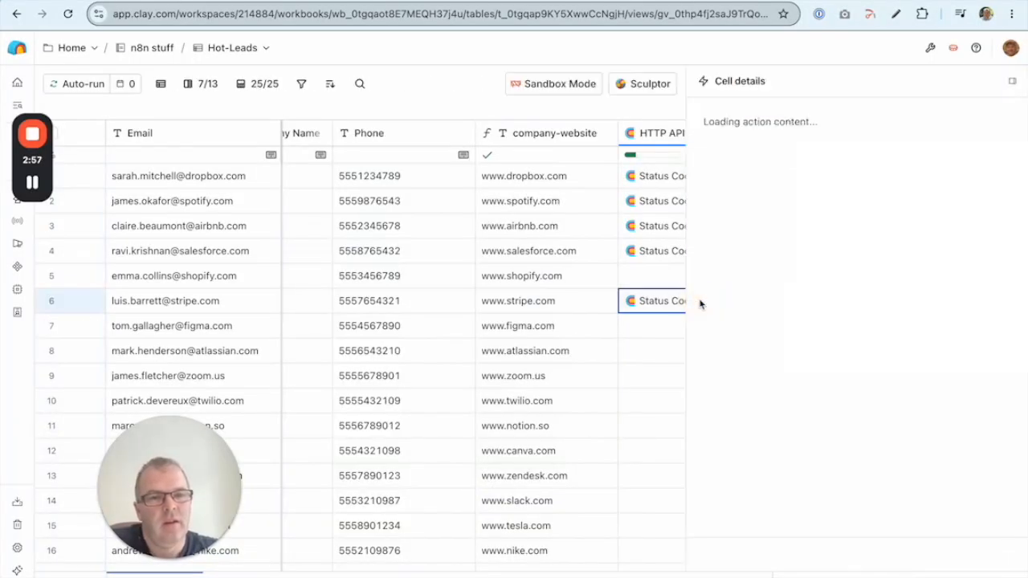
{"action": "left_click", "coordinate": [1014, 83]}
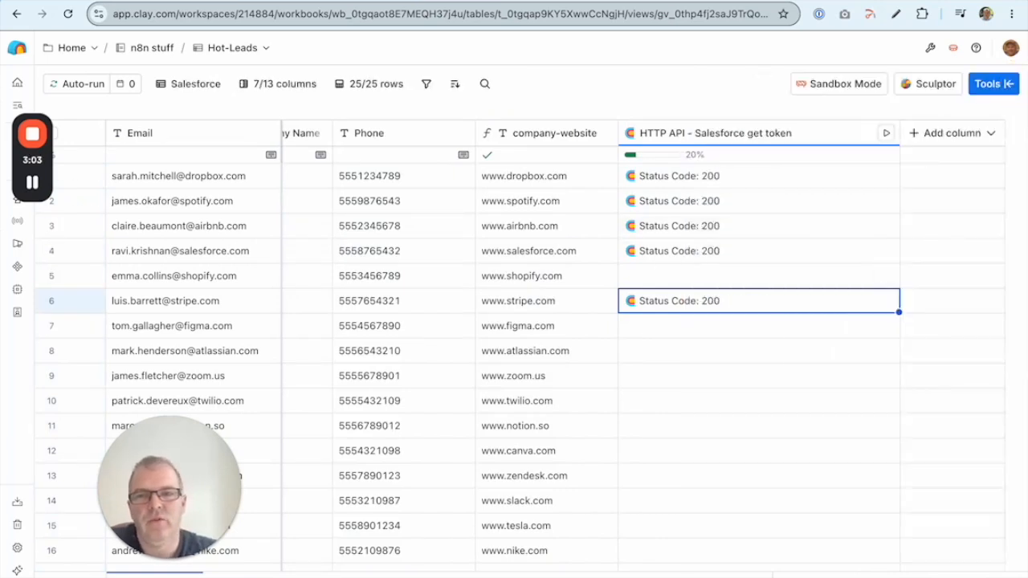
{"action": "mouse_move", "coordinate": [35, 187]}
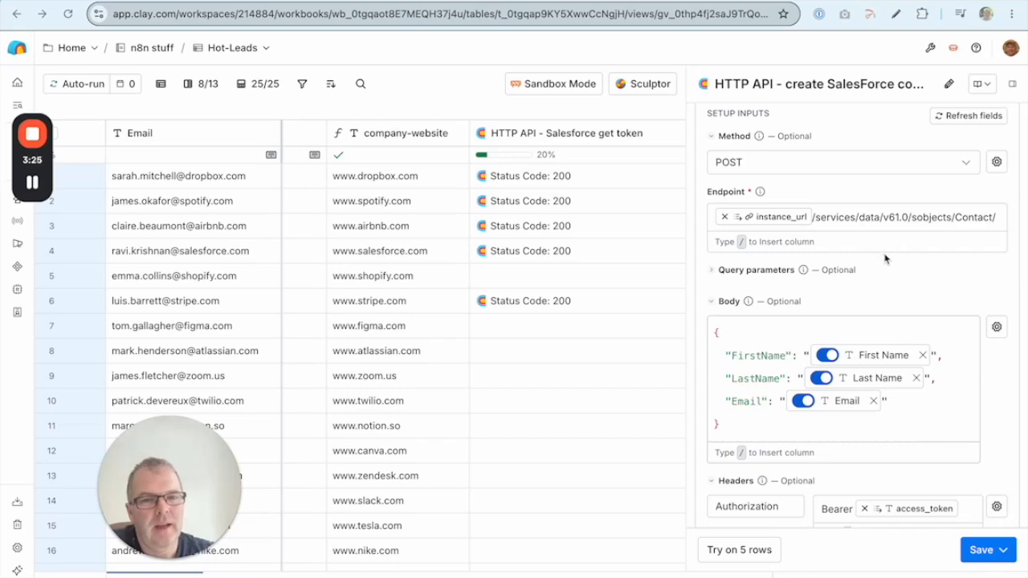
Review the create SalesForce contact request's body and headers, and run the Salesforce get token request for row 13, zendesk.com
{"action": "scroll", "coordinate": [886, 259], "scroll_direction": "down", "scroll_amount": 4}
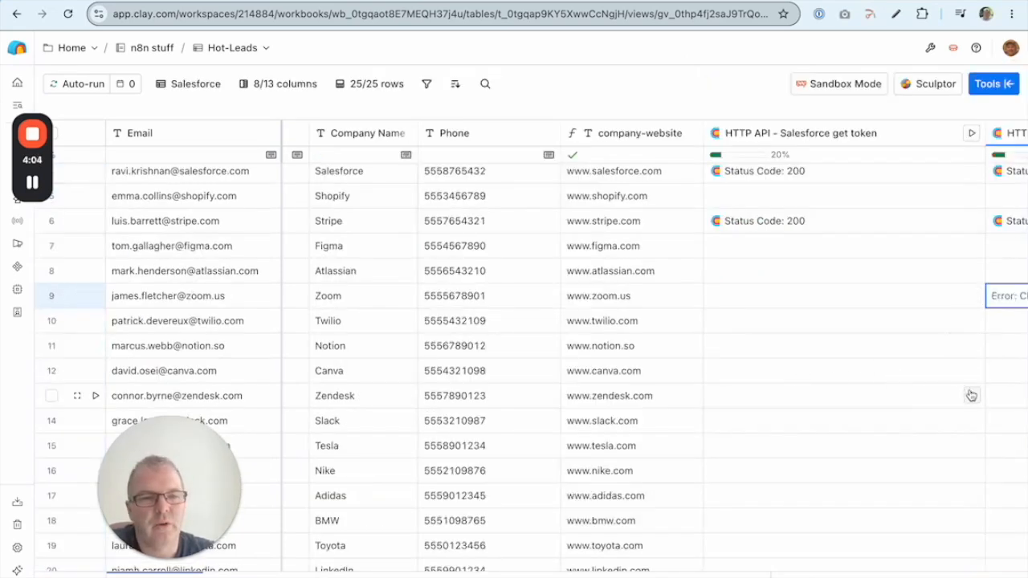
{"action": "left_click", "coordinate": [972, 396]}
{"action": "scroll", "coordinate": [926, 428], "scroll_direction": "down", "scroll_amount": 2}
{"action": "scroll", "coordinate": [925, 428], "scroll_direction": "down", "scroll_amount": 2}
{"action": "scroll", "coordinate": [926, 428], "scroll_direction": "right", "scroll_amount": 2}
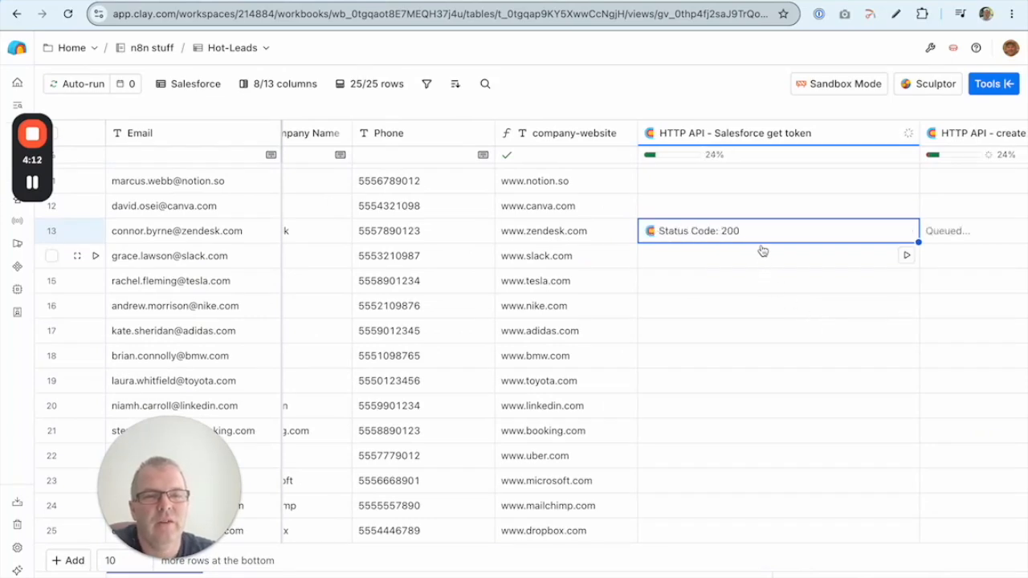
{"action": "scroll", "coordinate": [884, 261], "scroll_direction": "right", "scroll_amount": 2}
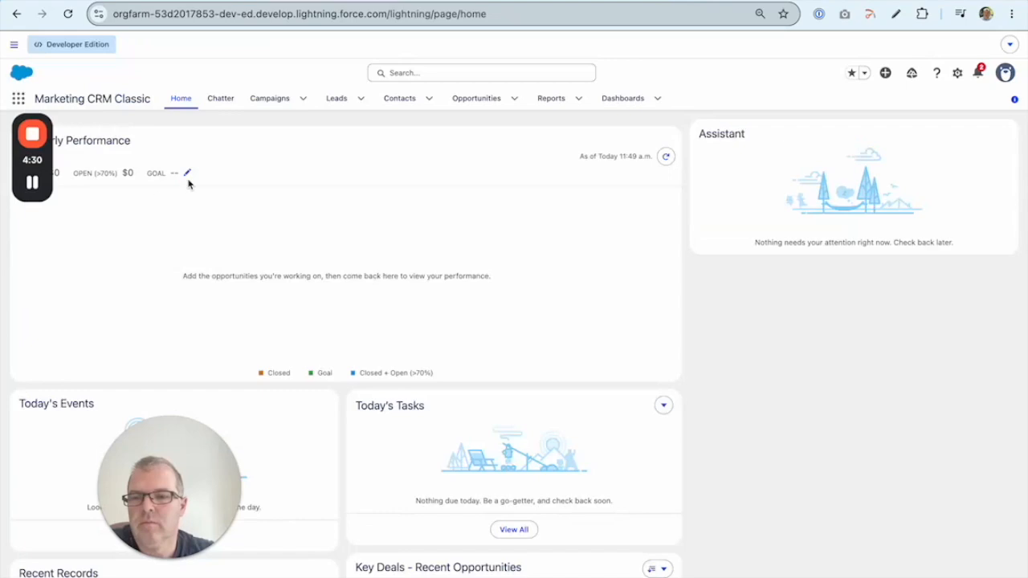
In Salesforce, open the contact at the head of the home page's Recent Records to check that record
{"action": "scroll", "coordinate": [125, 456], "scroll_direction": "down", "scroll_amount": 2}
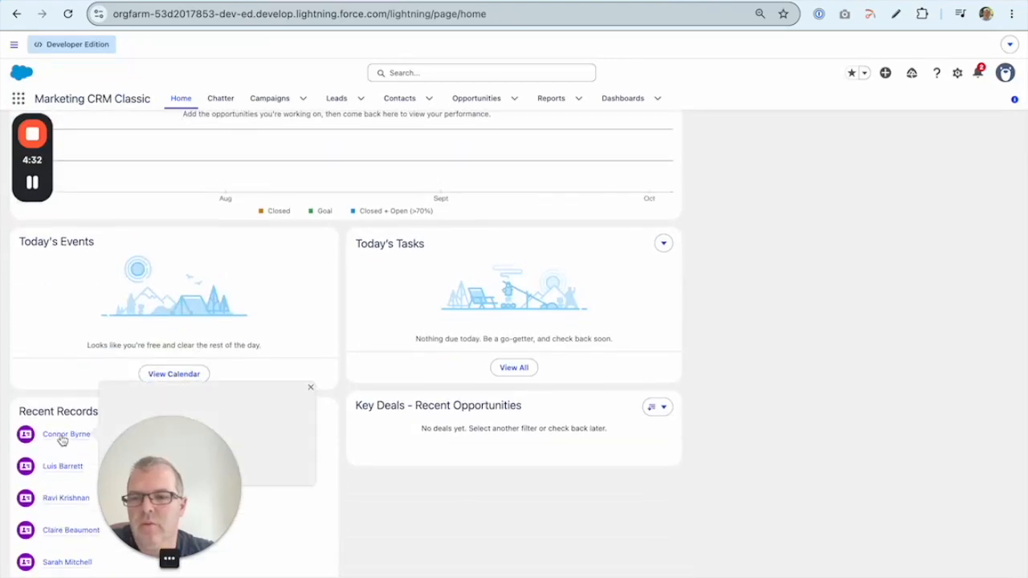
{"action": "left_click", "coordinate": [63, 435]}
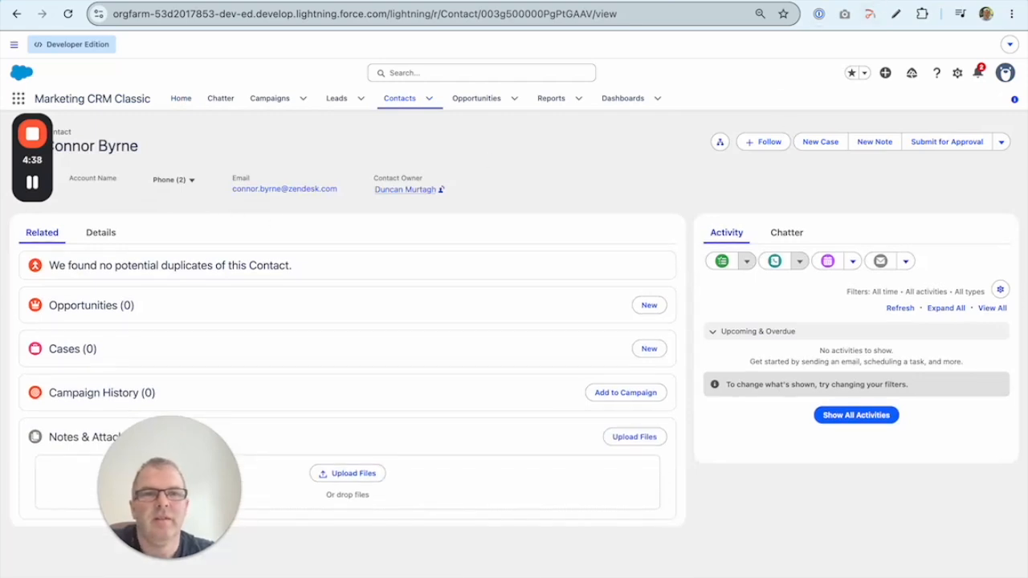
{"action": "left_click", "coordinate": [282, 9]}
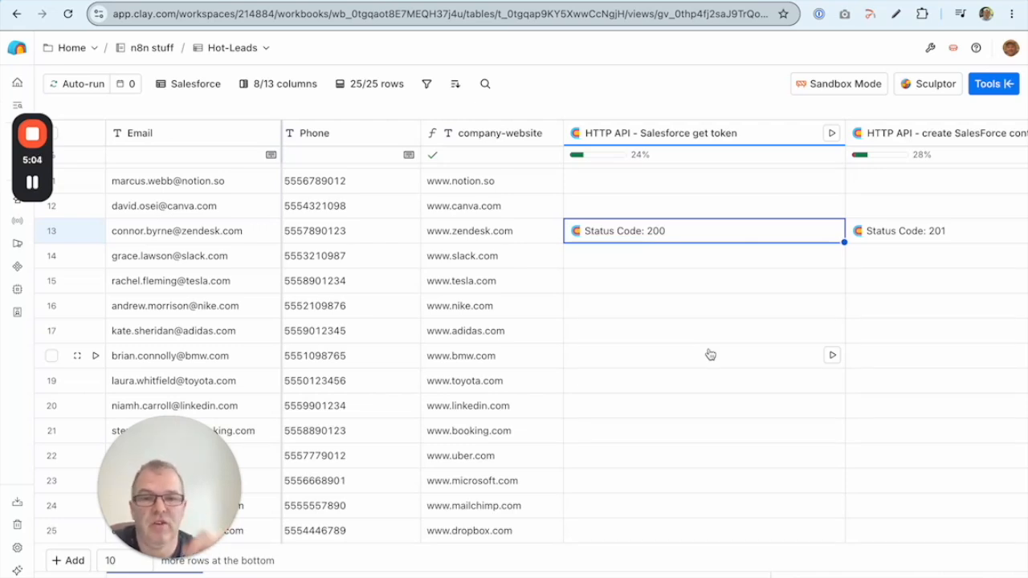
In Clay, view the Auto-run option in the create SalesForce contact column's run settings and close the column's configuration
{"action": "left_click", "coordinate": [903, 131]}
{"action": "left_click", "coordinate": [861, 193]}
{"action": "scroll", "coordinate": [884, 337], "scroll_direction": "down", "scroll_amount": 12}
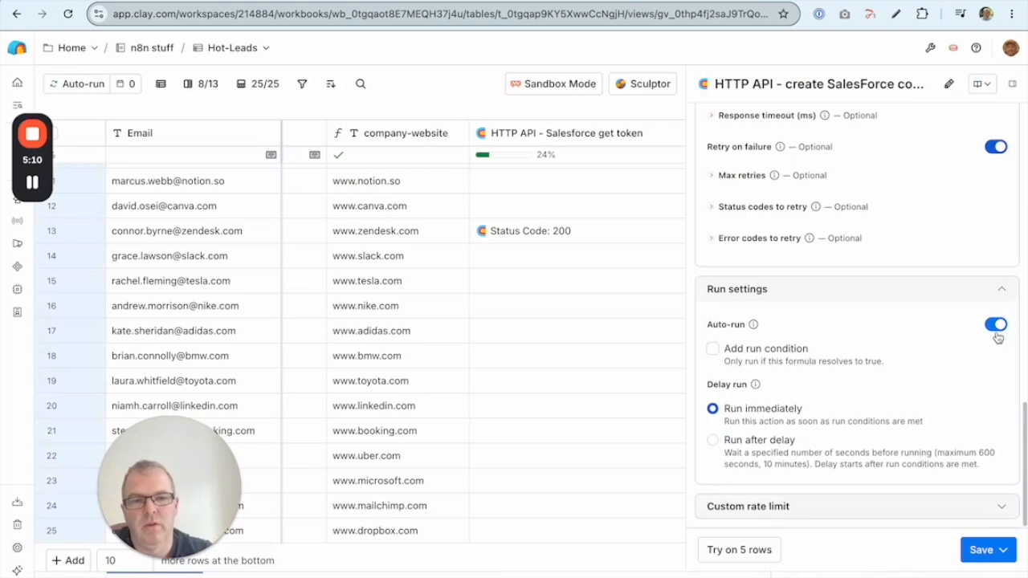
{"action": "left_click", "coordinate": [1012, 85]}
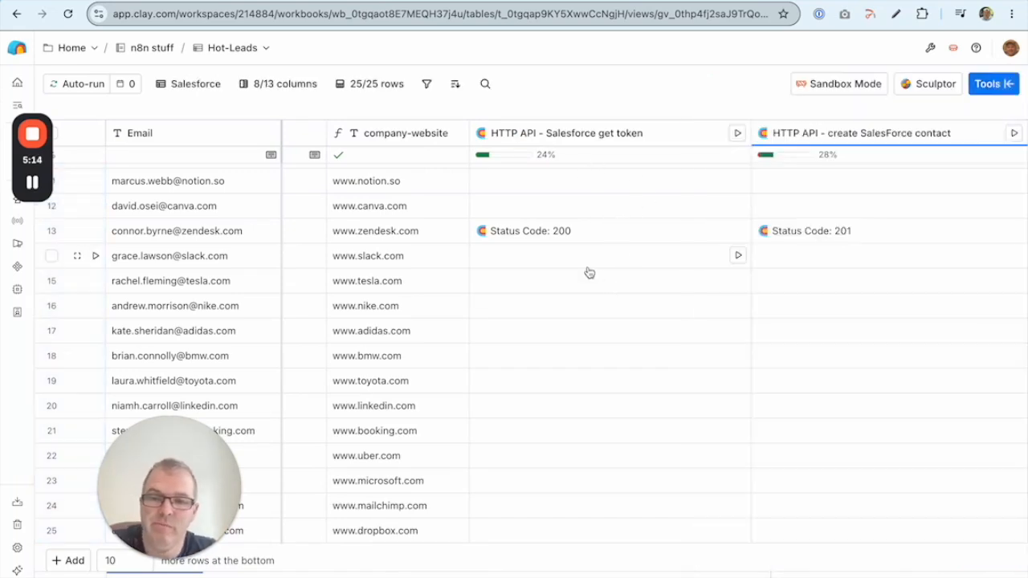